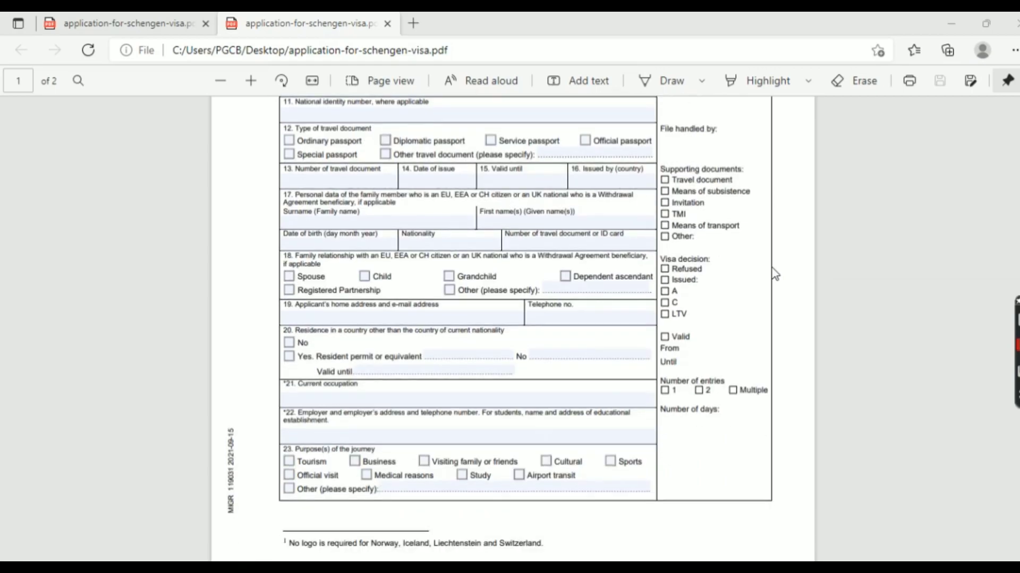
# Step: Examine the heading of the Schengen visa form, including its title and the note that the form is free
pyautogui.scroll(-5, 775, 273)
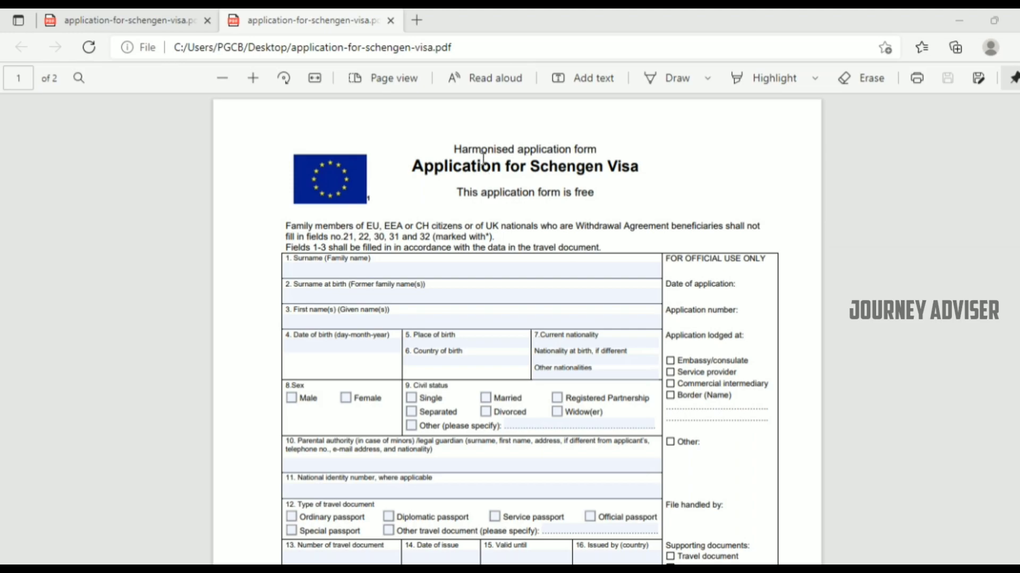
pyautogui.moveTo(454, 151); pyautogui.dragTo(596, 148)
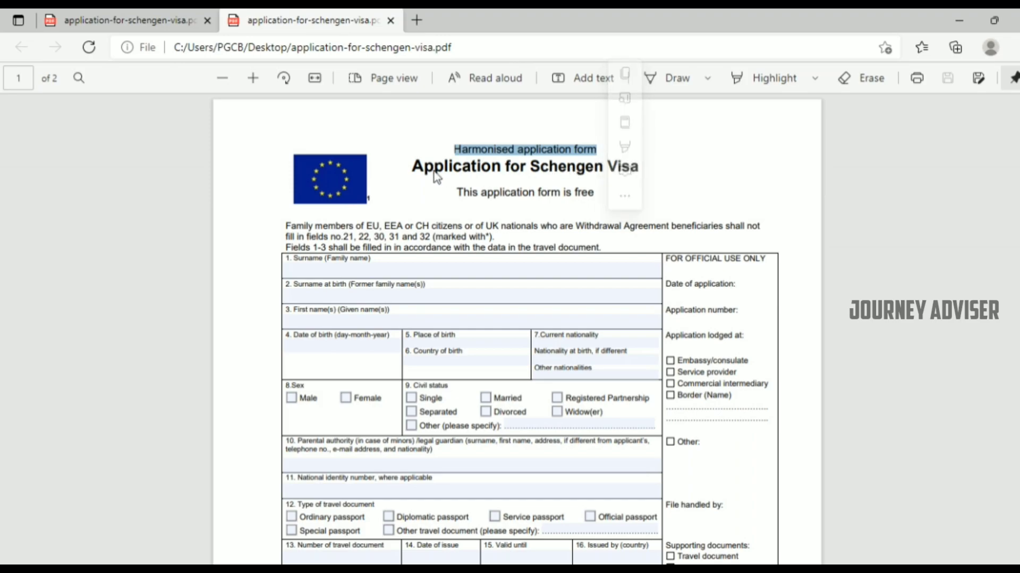
pyautogui.moveTo(418, 168); pyautogui.dragTo(638, 167)
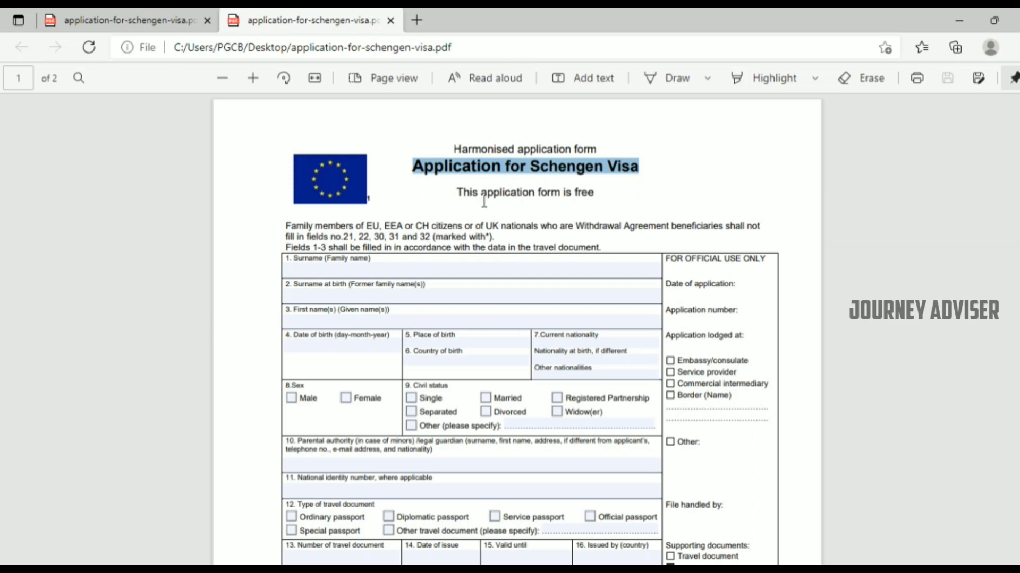
pyautogui.moveTo(457, 192); pyautogui.dragTo(600, 186)
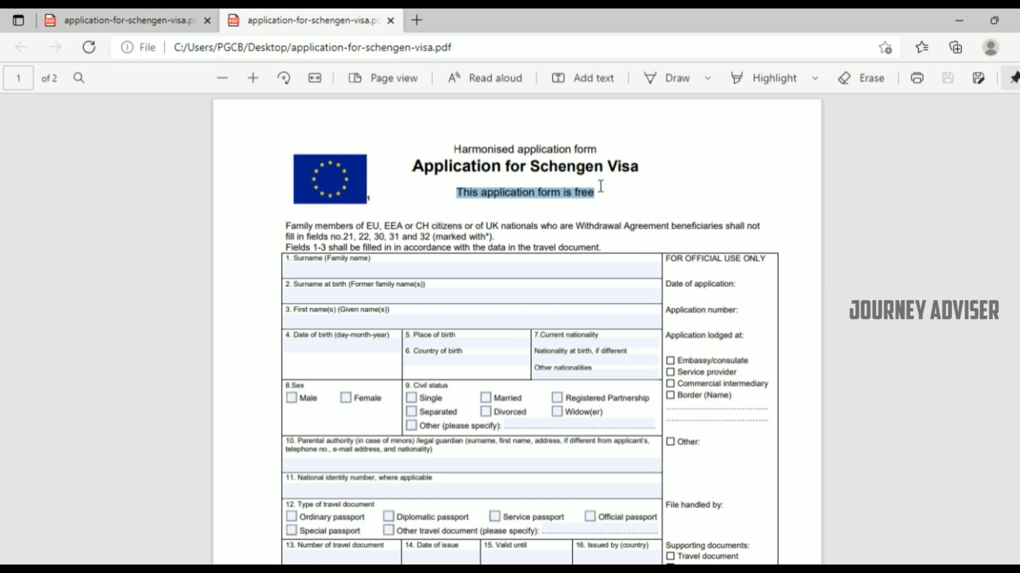
pyautogui.click(546, 195)
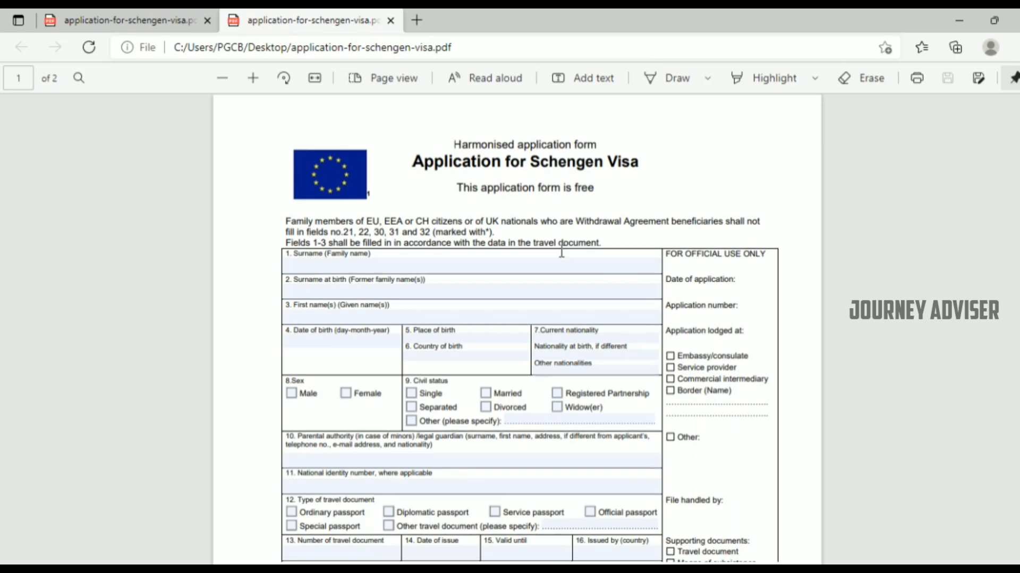
pyautogui.scroll(-1, 562, 251)
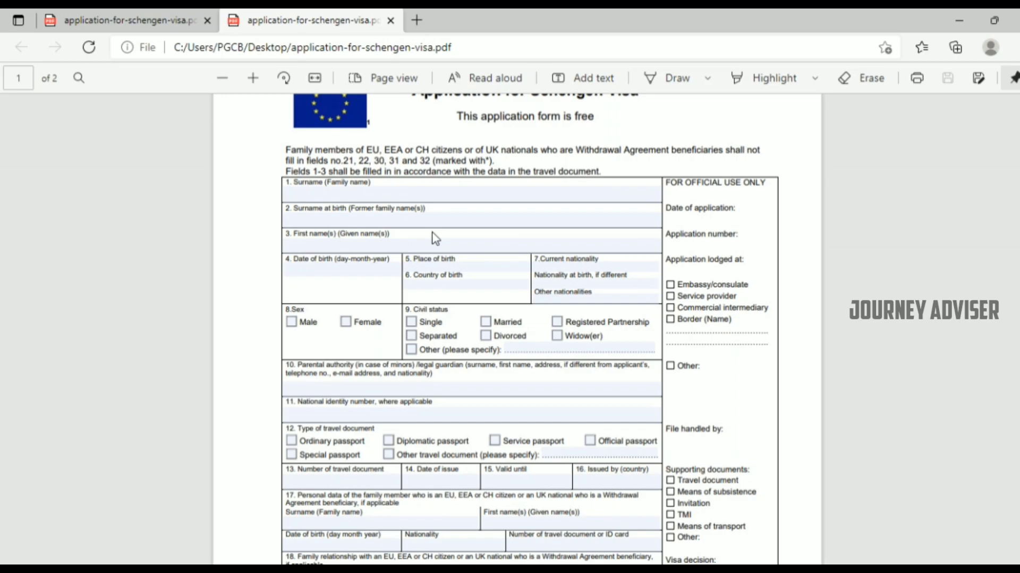
# Step: Examine the extent of the applicant's fields and the official-use-only column on the form's first page
pyautogui.click(285, 191)
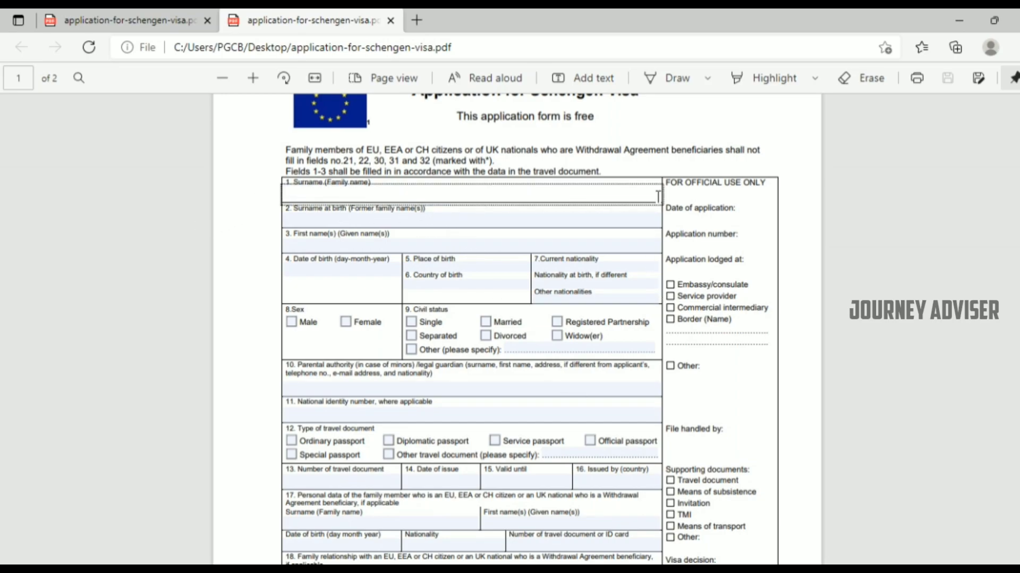
pyautogui.moveTo(662, 189); pyautogui.dragTo(610, 232)
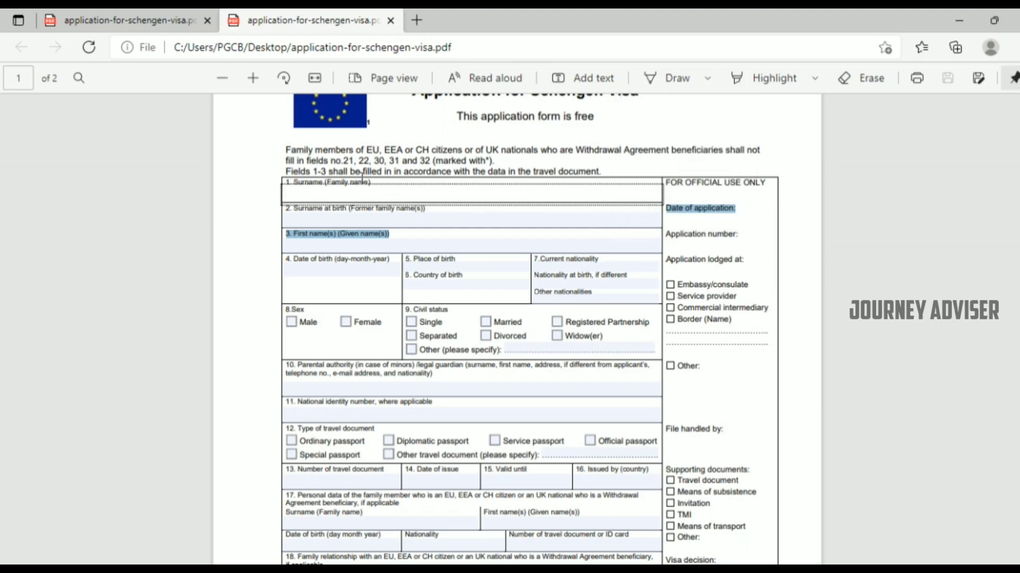
pyautogui.click(464, 386)
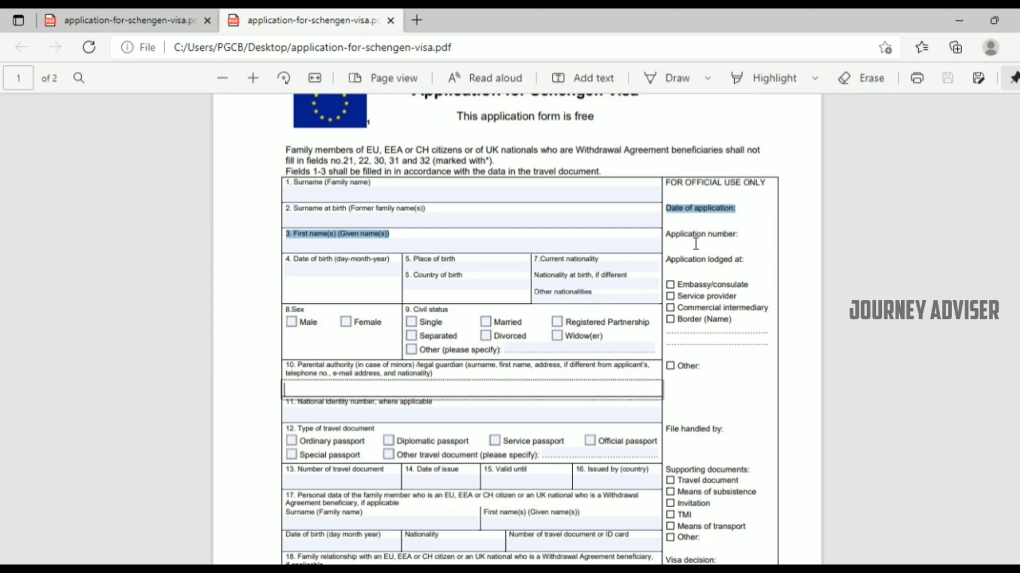
pyautogui.moveTo(665, 180); pyautogui.dragTo(740, 266)
pyautogui.rightClick(703, 205)
pyautogui.click(703, 205)
pyautogui.moveTo(667, 182); pyautogui.dragTo(719, 234)
pyautogui.click(801, 189)
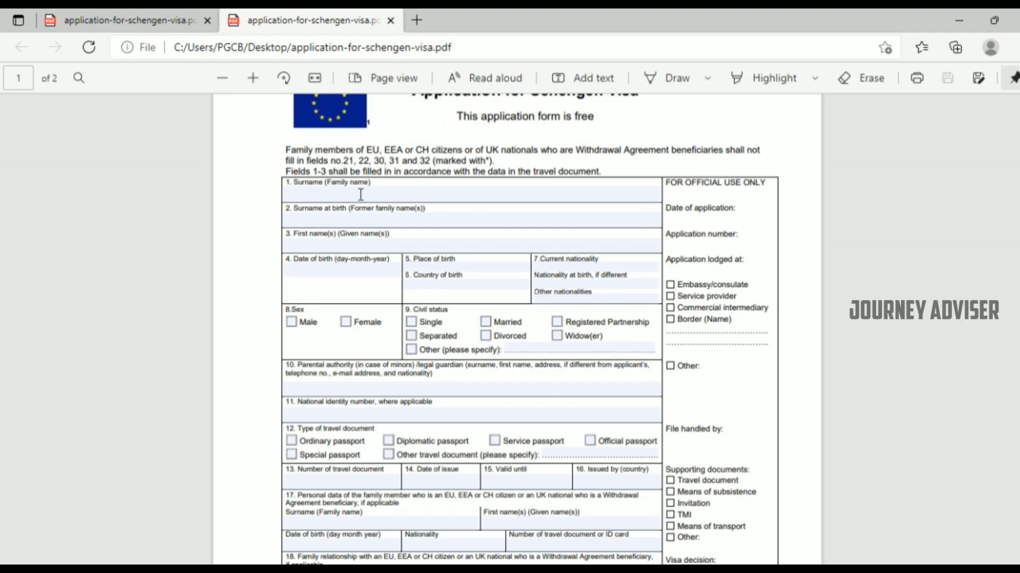
pyautogui.click(313, 196)
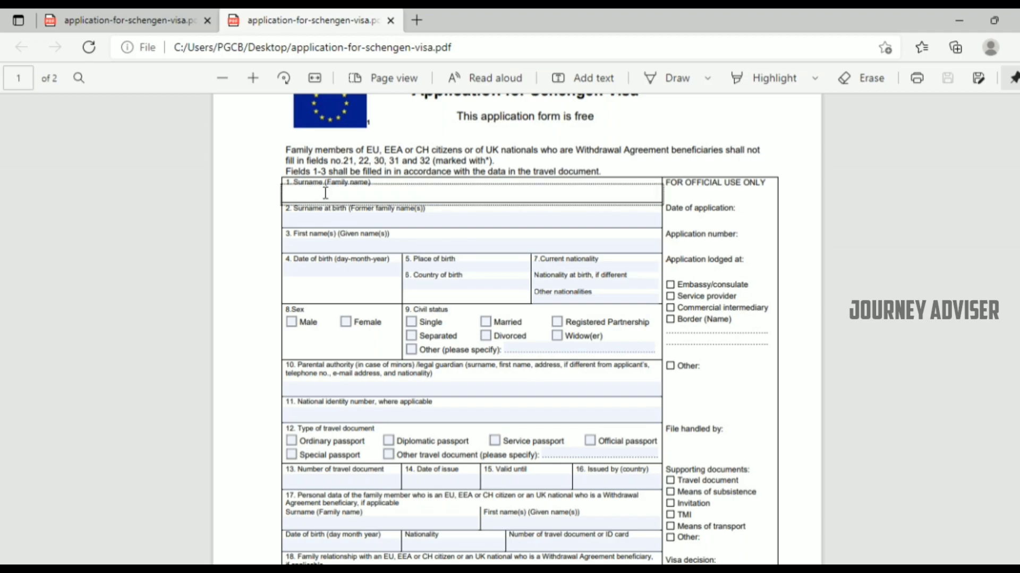
pyautogui.write('moyufghjk')
pyautogui.press('BackSpace')
pyautogui.press('BackSpace')
pyautogui.press('BackSpace')
pyautogui.press('BackSpace')
pyautogui.press('BackSpace')
pyautogui.press('BackSpace')
pyautogui.press('BackSpace')
pyautogui.press('BackSpace')
pyautogui.press('BackSpace')
# Step: Go past the birth surname and first name fields and enter the applicant's date of birth in field 4
pyautogui.click(339, 217)
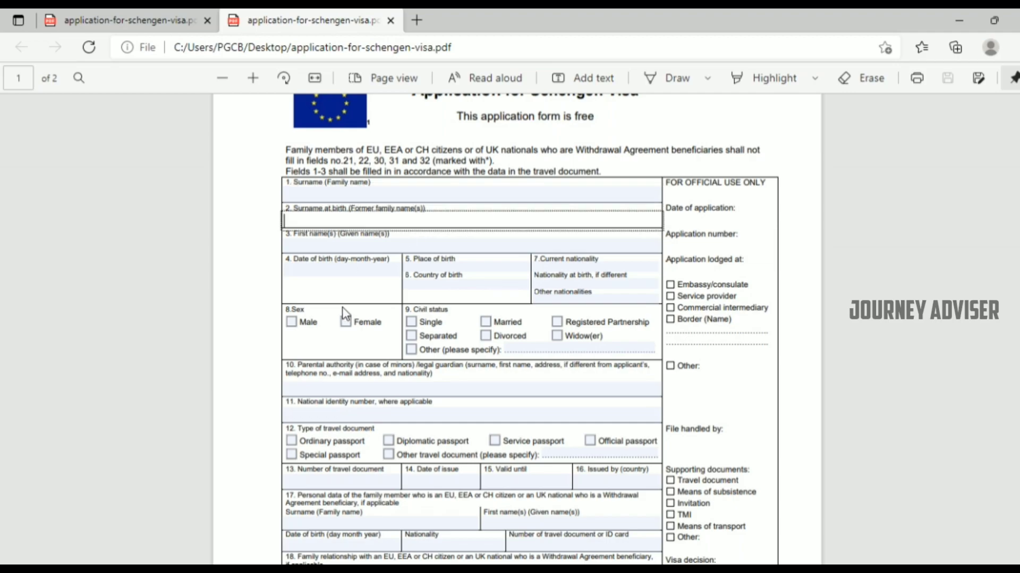
pyautogui.click(337, 246)
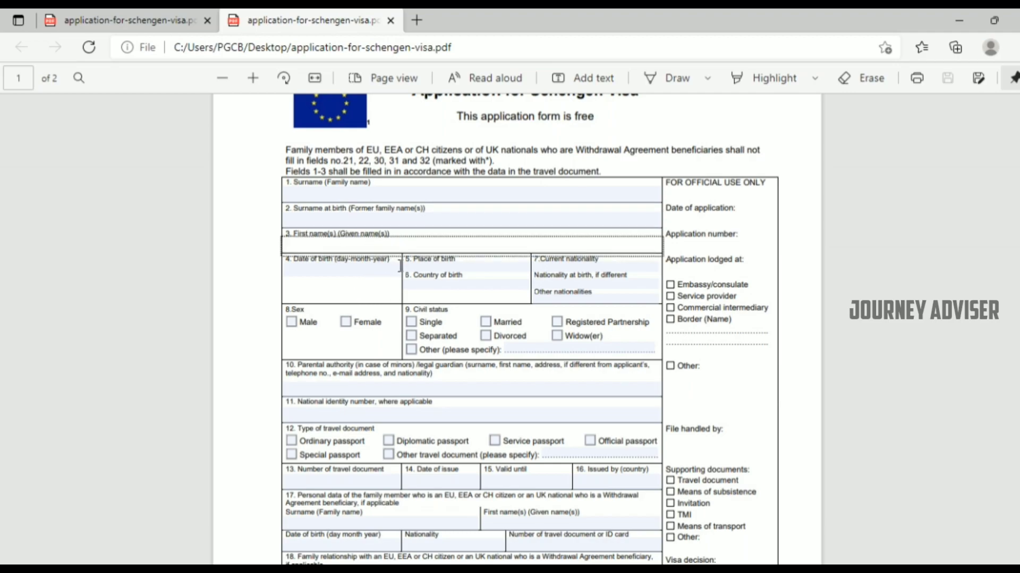
pyautogui.click(296, 277)
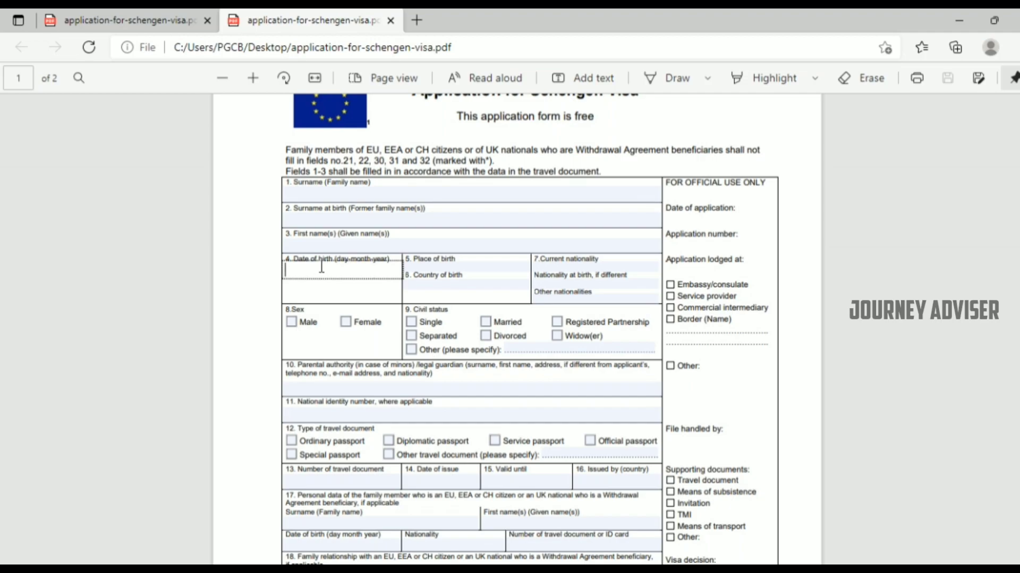
pyautogui.write('.12.1988')
# Step: Review fields 5 to 11, from place of birth and nationality through civil status and parental authority to national identity number
pyautogui.click(470, 269)
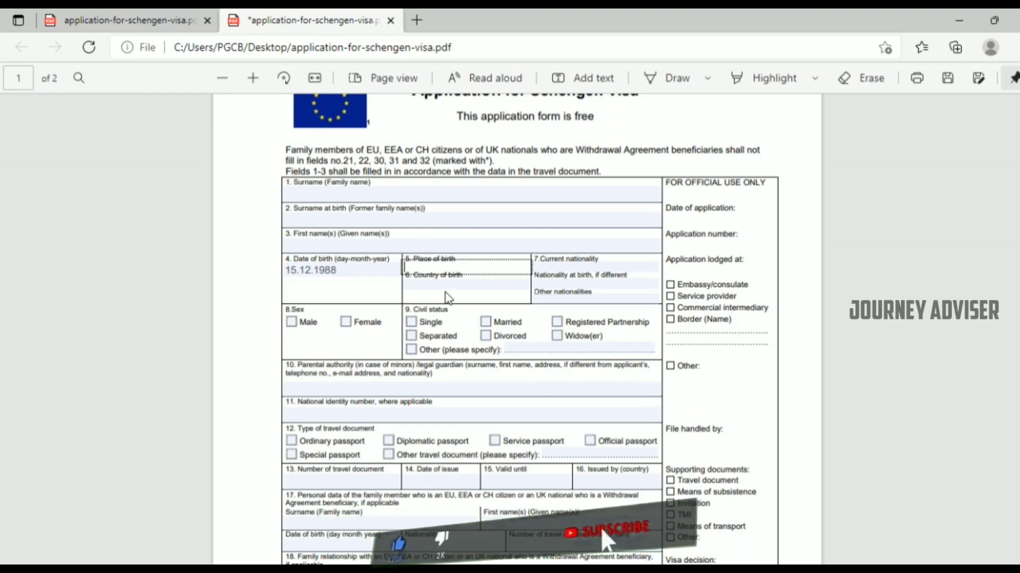
pyautogui.click(445, 287)
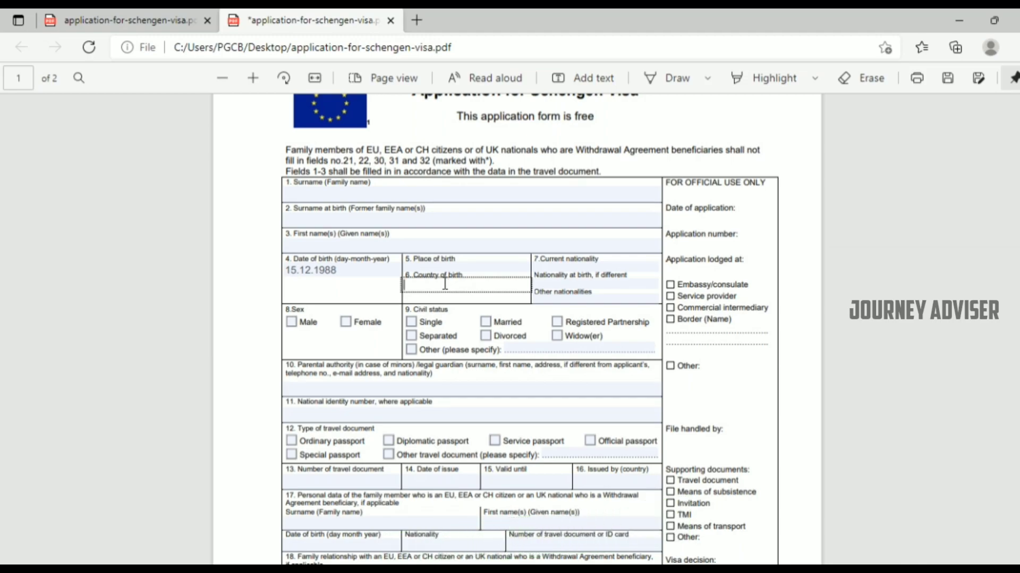
pyautogui.click(574, 267)
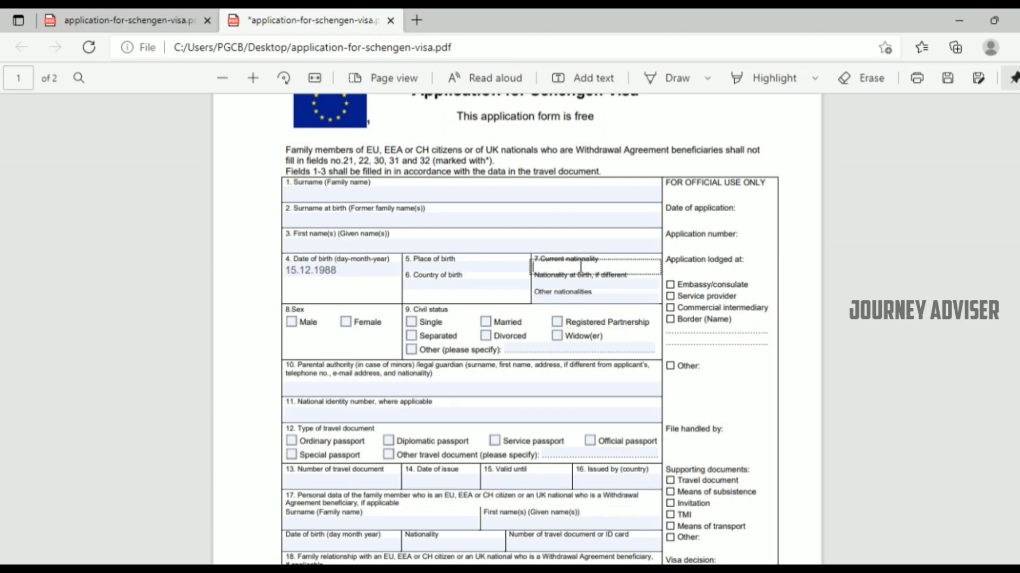
pyautogui.click(563, 285)
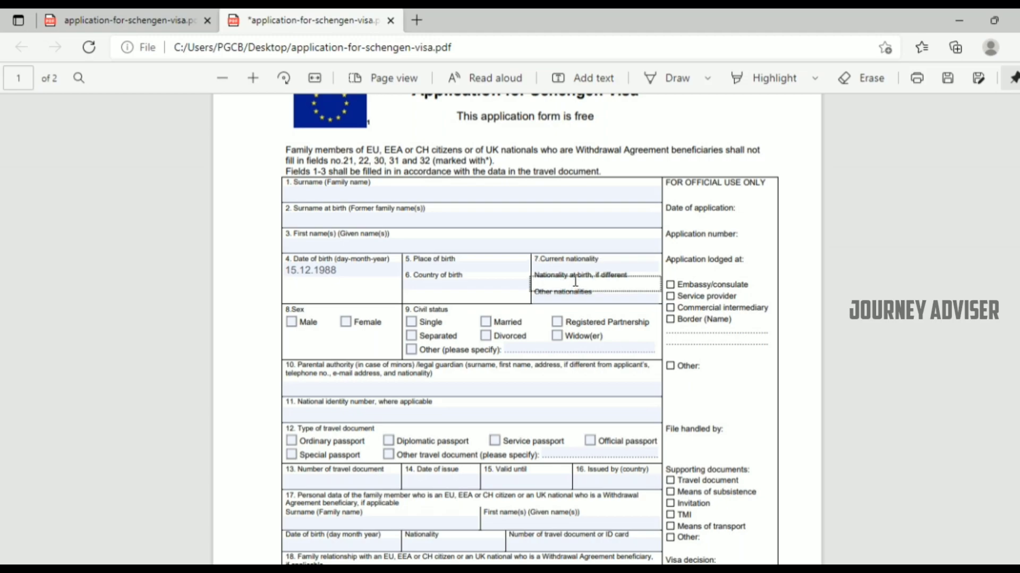
pyautogui.click(558, 267)
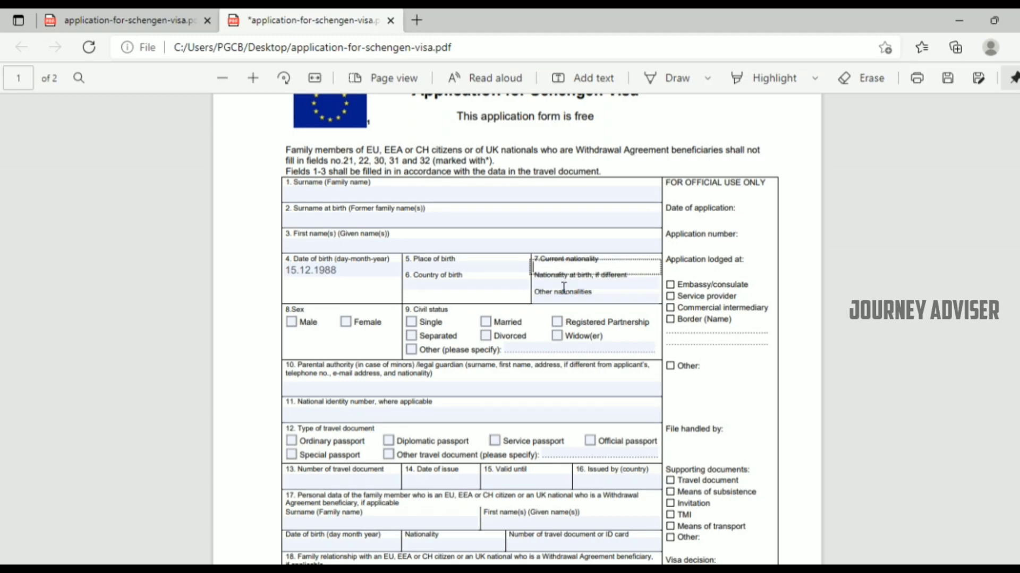
pyautogui.click(563, 287)
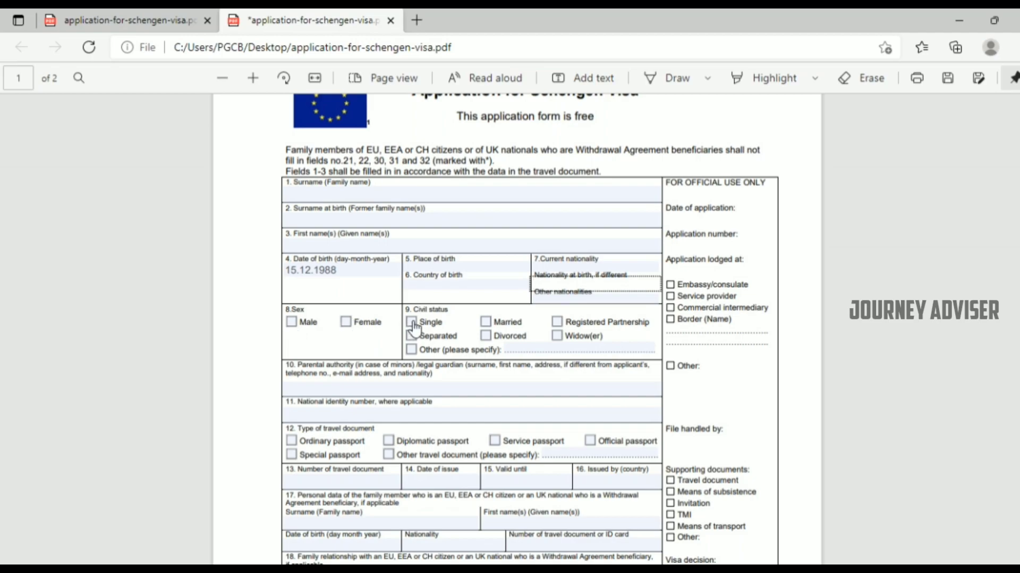
pyautogui.scroll(-1, 523, 336)
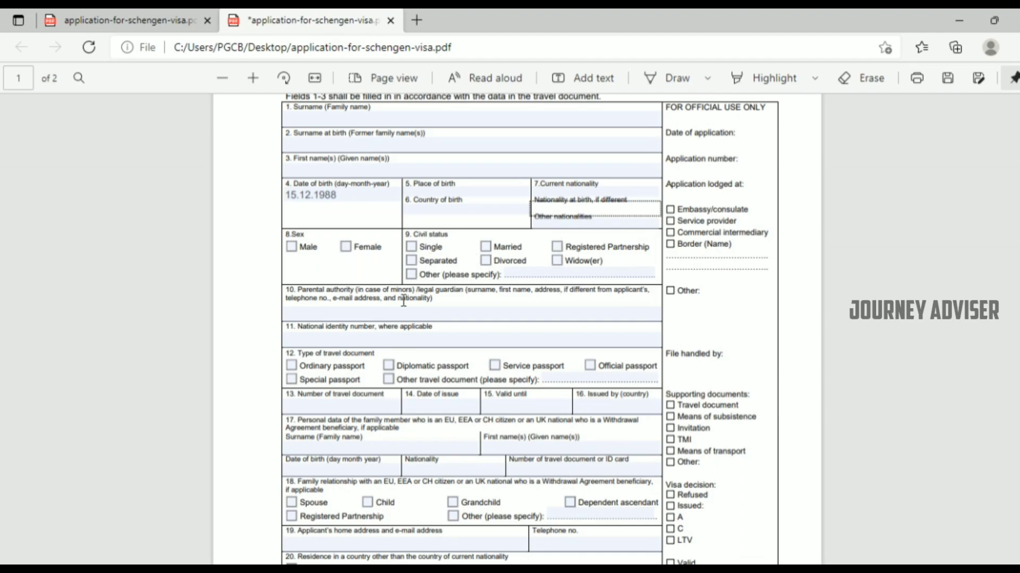
pyautogui.scroll(-1, 326, 313)
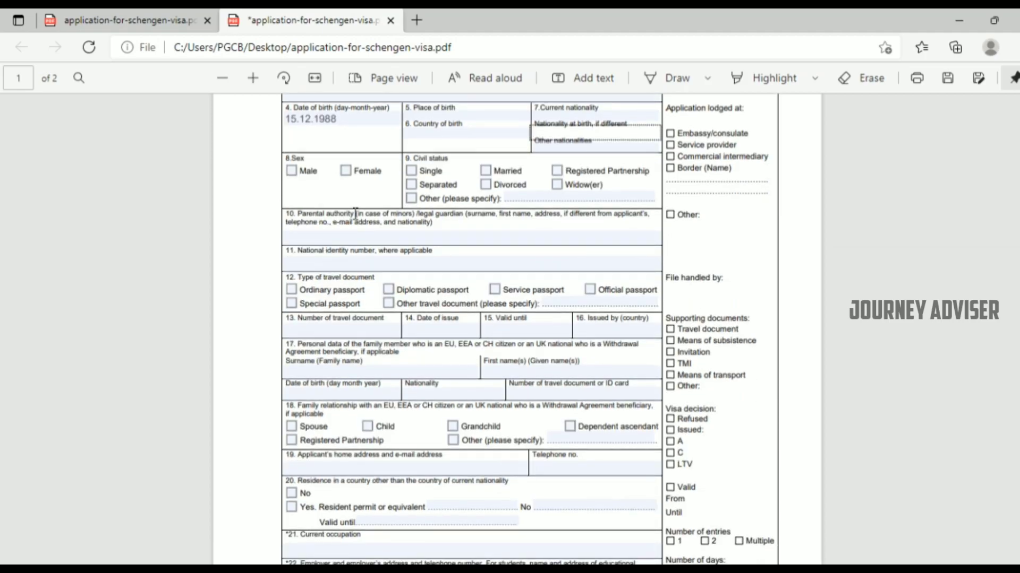
pyautogui.moveTo(357, 215); pyautogui.dragTo(416, 216)
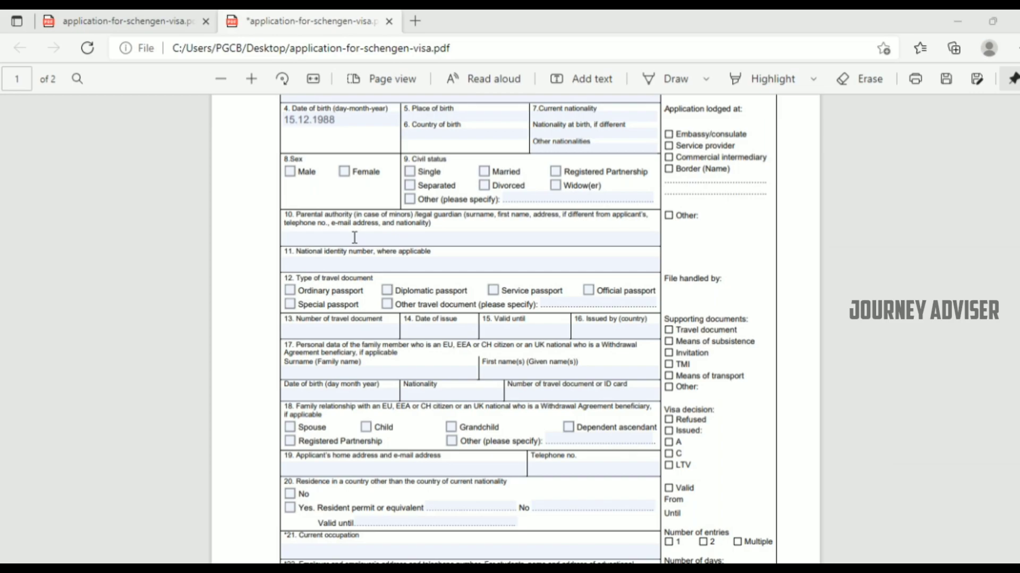
pyautogui.click(344, 239)
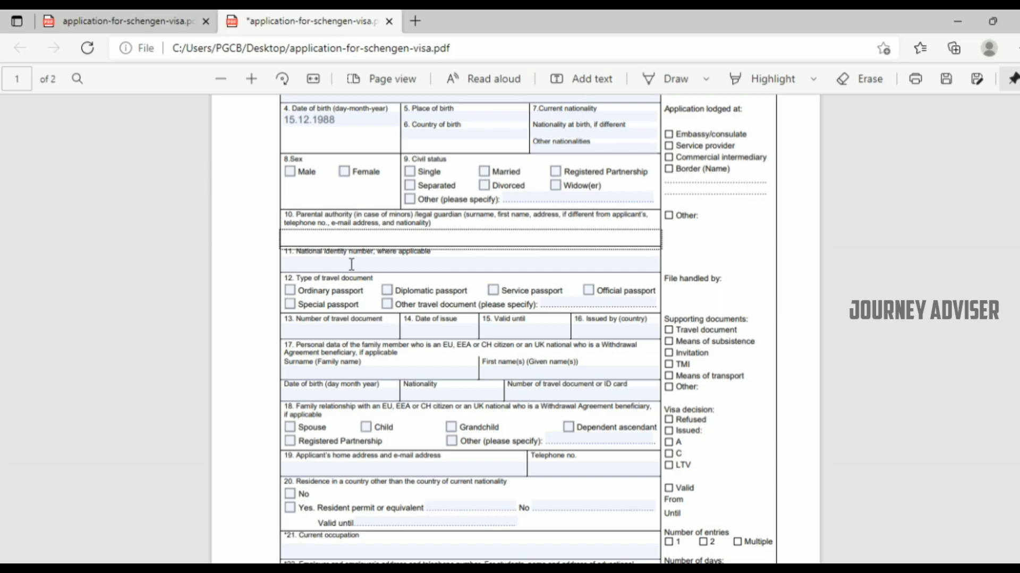
pyautogui.click(351, 264)
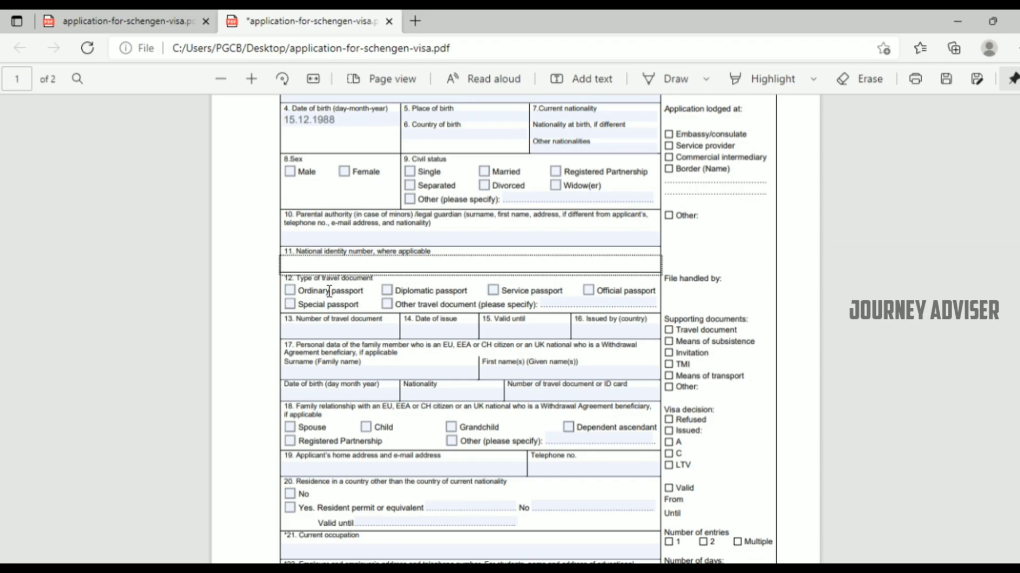
# Step: Mark Ordinary passport as the only type of travel document in field 12
pyautogui.click(292, 296)
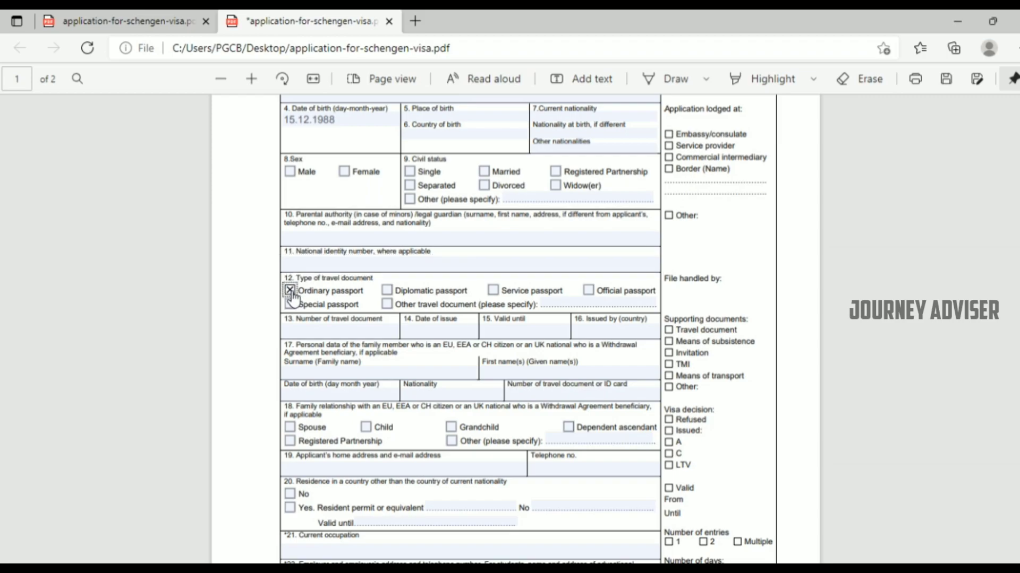
pyautogui.click(387, 296)
pyautogui.click(493, 296)
pyautogui.click(589, 292)
pyautogui.click(588, 292)
pyautogui.click(493, 292)
pyautogui.press('space')
pyautogui.click(389, 290)
pyautogui.click(494, 291)
# Step: Review the travel document details in fields 13 to 16 and the family member's personal data fields in section 17
pyautogui.click(342, 329)
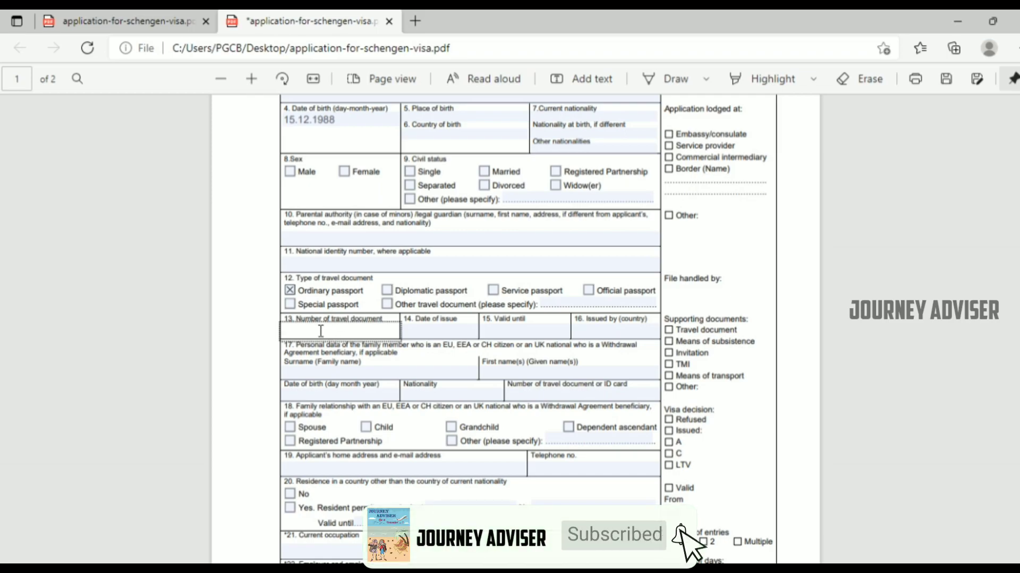
pyautogui.click(438, 330)
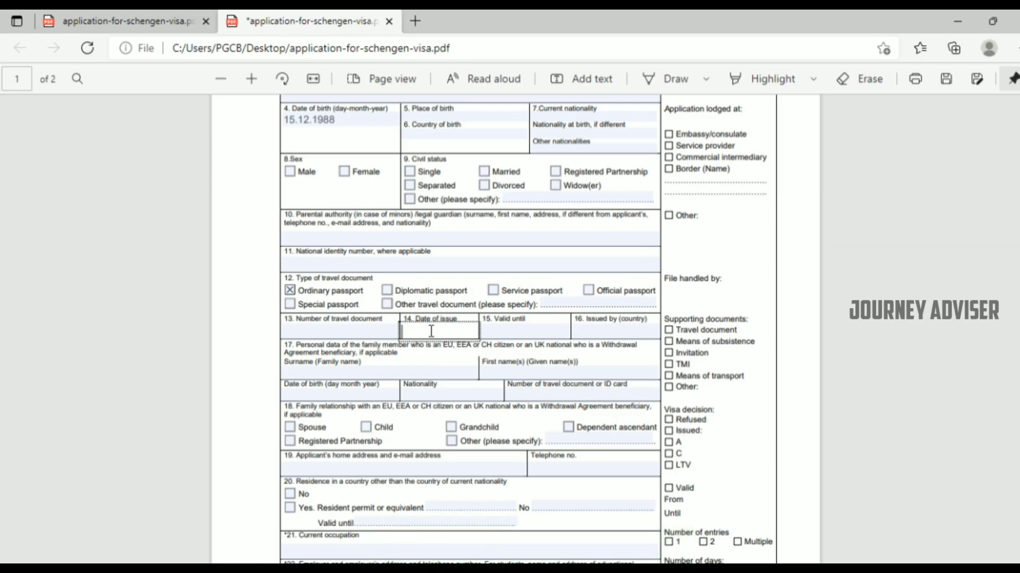
pyautogui.click(512, 329)
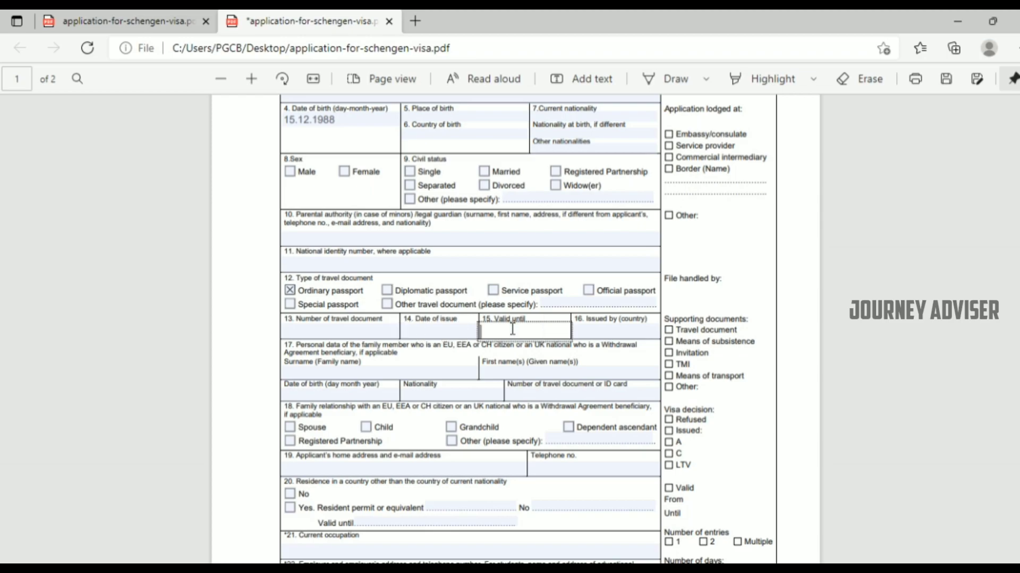
pyautogui.click(610, 330)
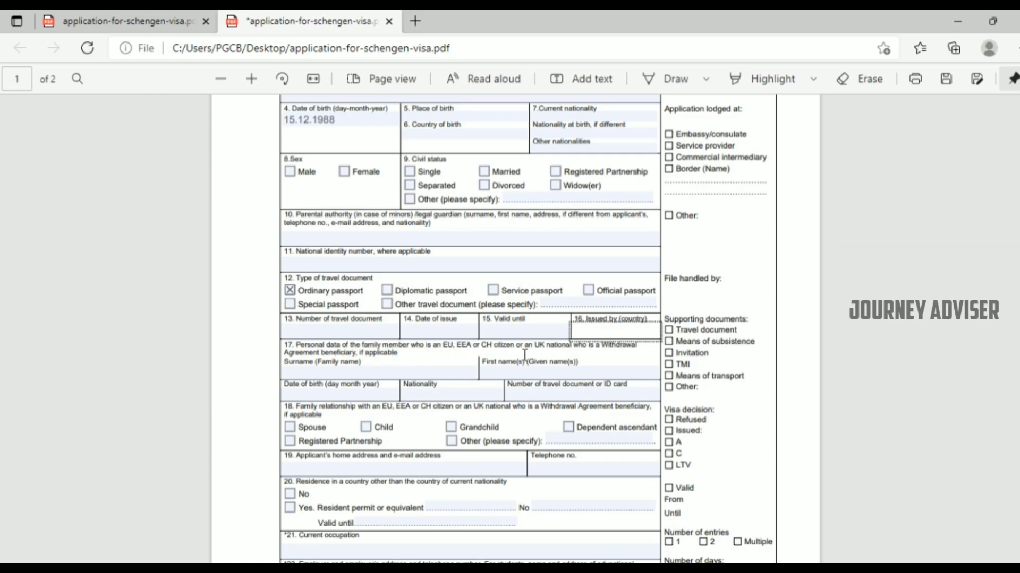
pyautogui.click(369, 372)
pyautogui.click(497, 372)
pyautogui.click(361, 396)
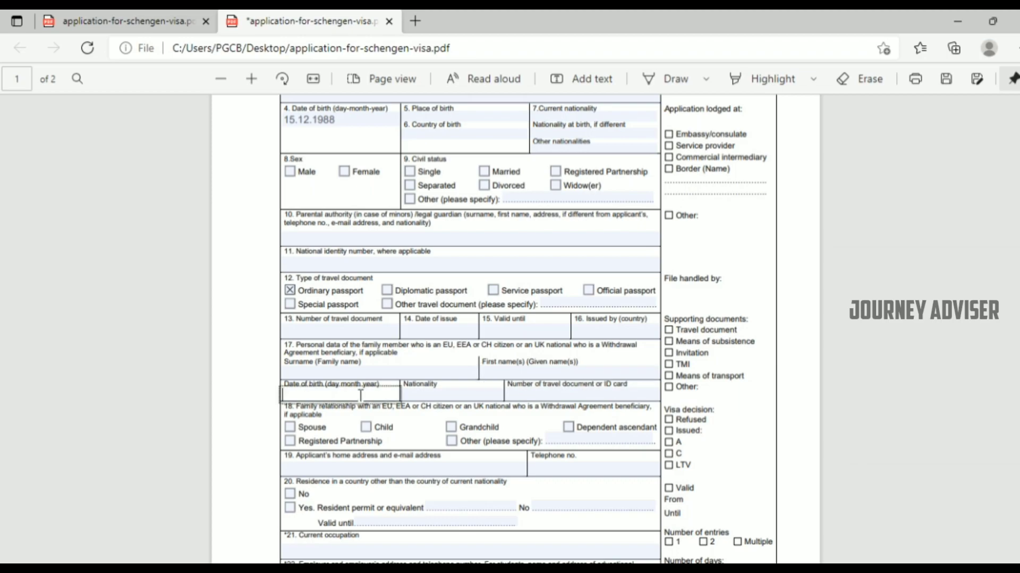
pyautogui.click(439, 393)
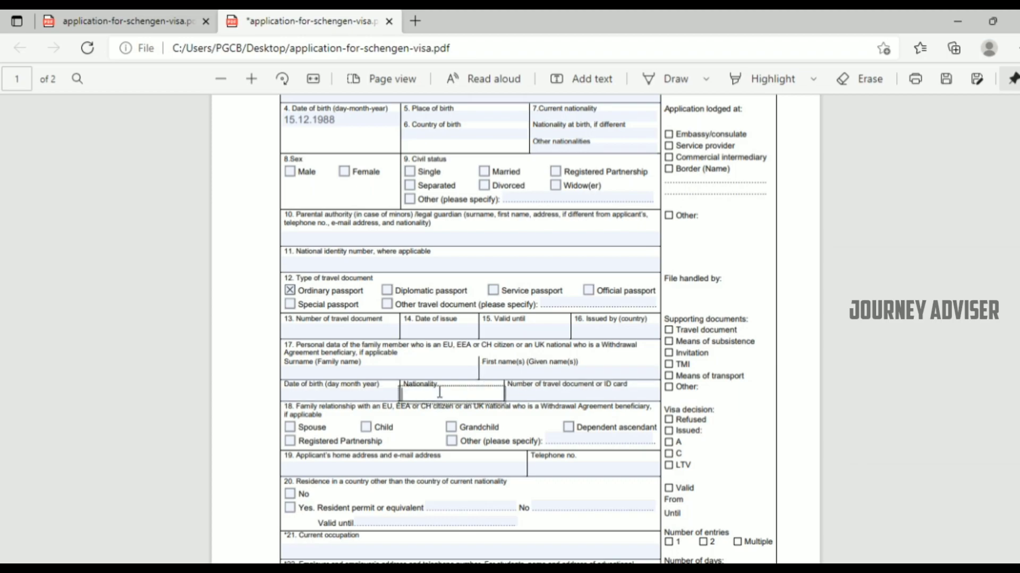
pyautogui.click(553, 393)
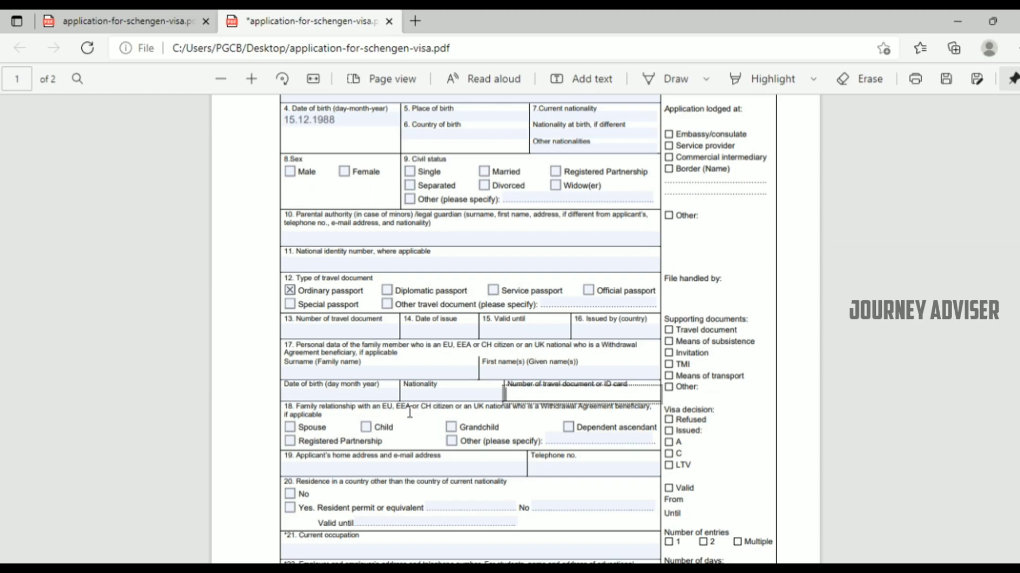
pyautogui.click(290, 428)
pyautogui.click(366, 428)
pyautogui.click(290, 430)
pyautogui.click(366, 428)
# Step: Examine fields 19 to 23, covering home address, residence, occupation, employer and purpose of the journey
pyautogui.scroll(-3, 416, 412)
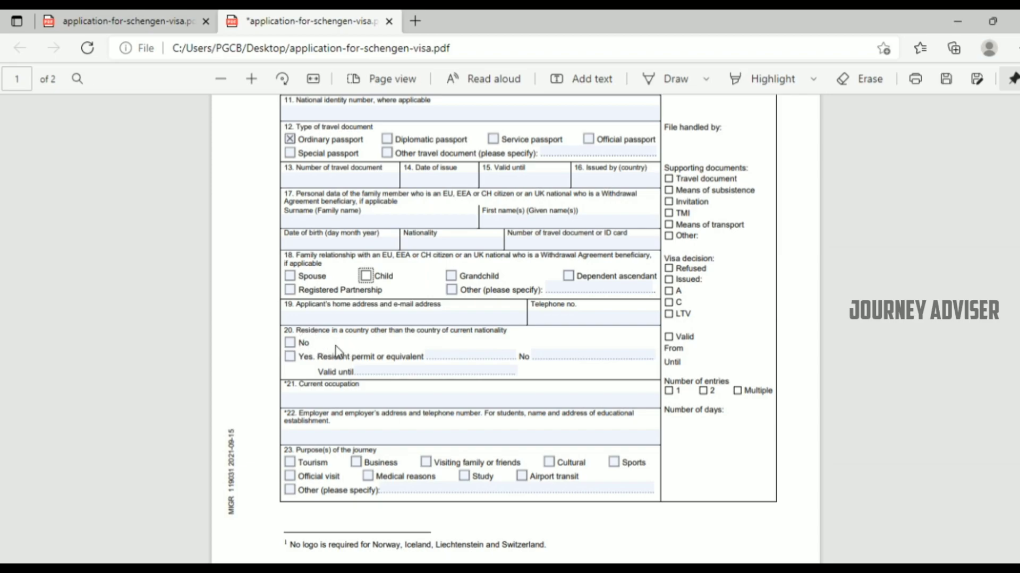
pyautogui.scroll(-1, 340, 340)
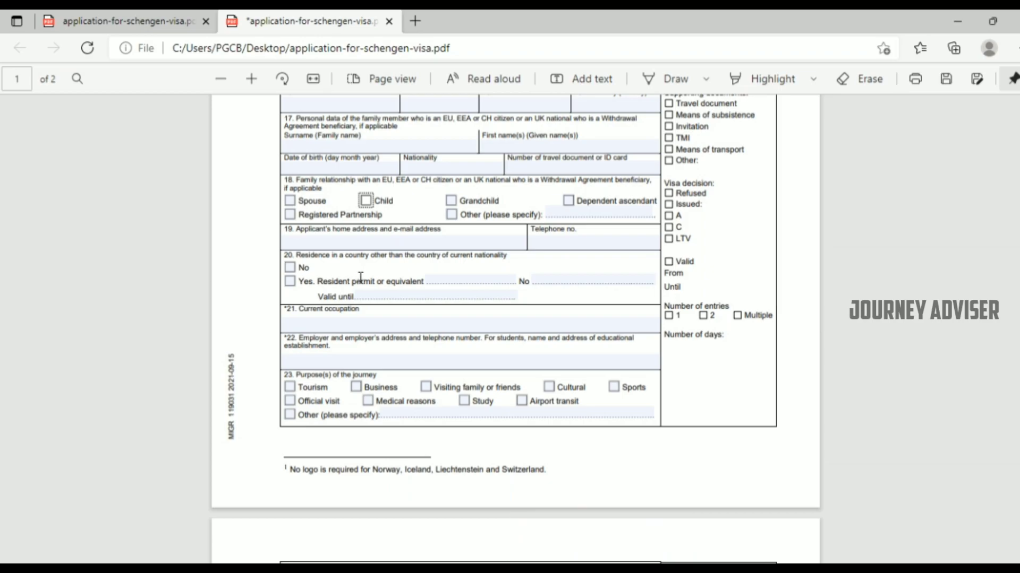
# Step: Examine fields 21 to 23, covering current occupation, employer or educational establishment details, and purpose of the journey
pyautogui.scroll(-2, 365, 291)
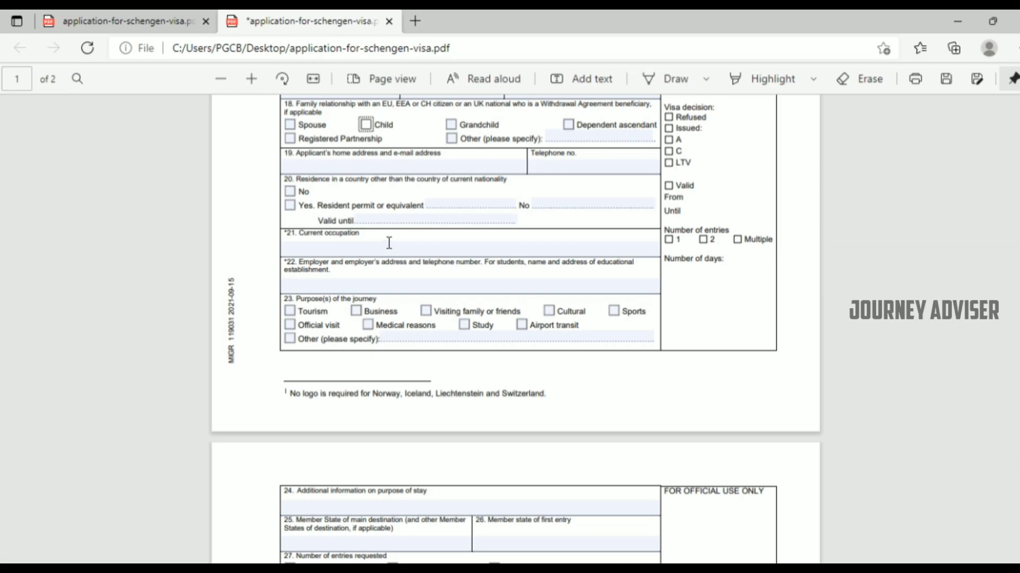
pyautogui.click(579, 247)
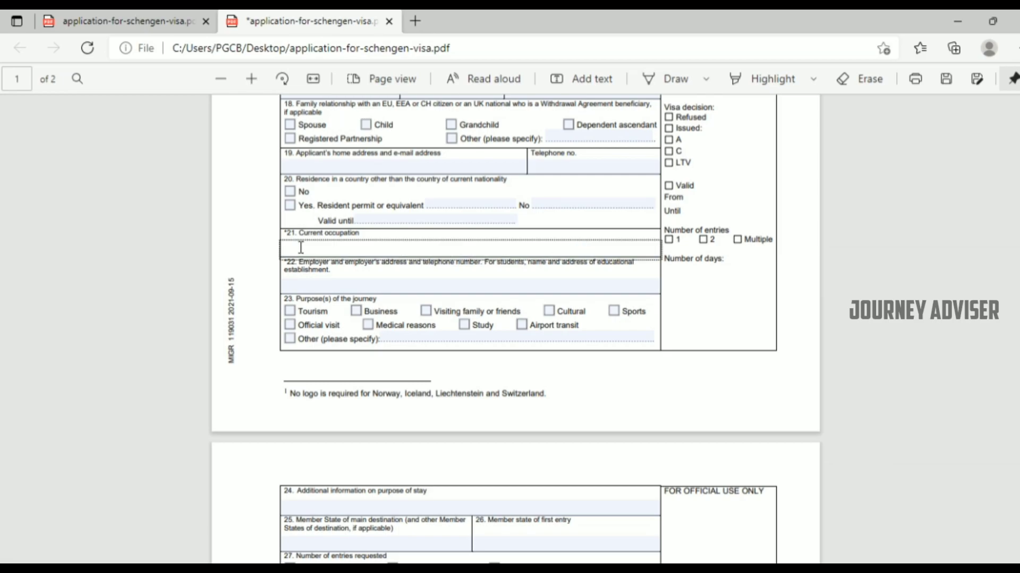
pyautogui.scroll(-2, 359, 221)
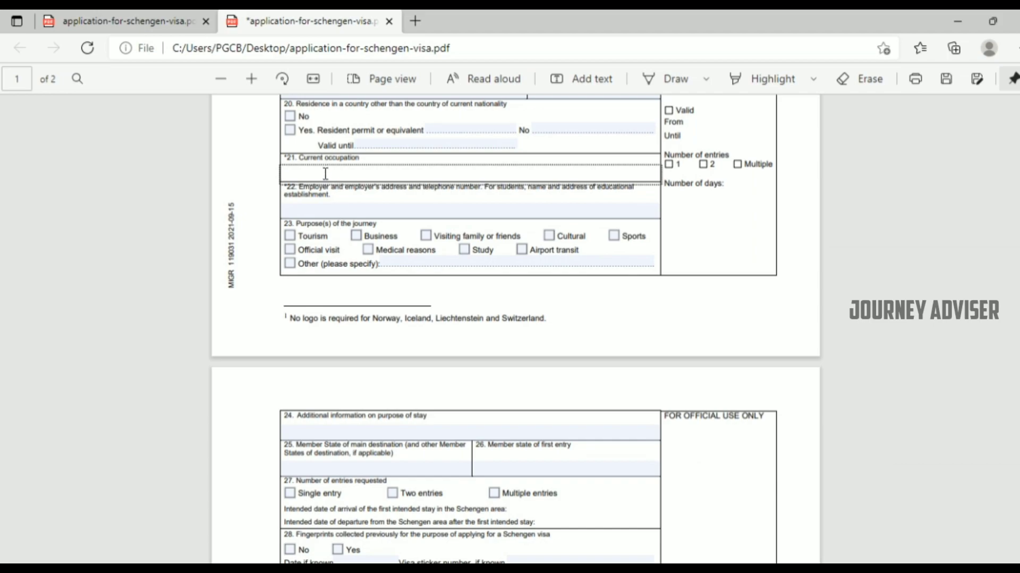
pyautogui.click(316, 199)
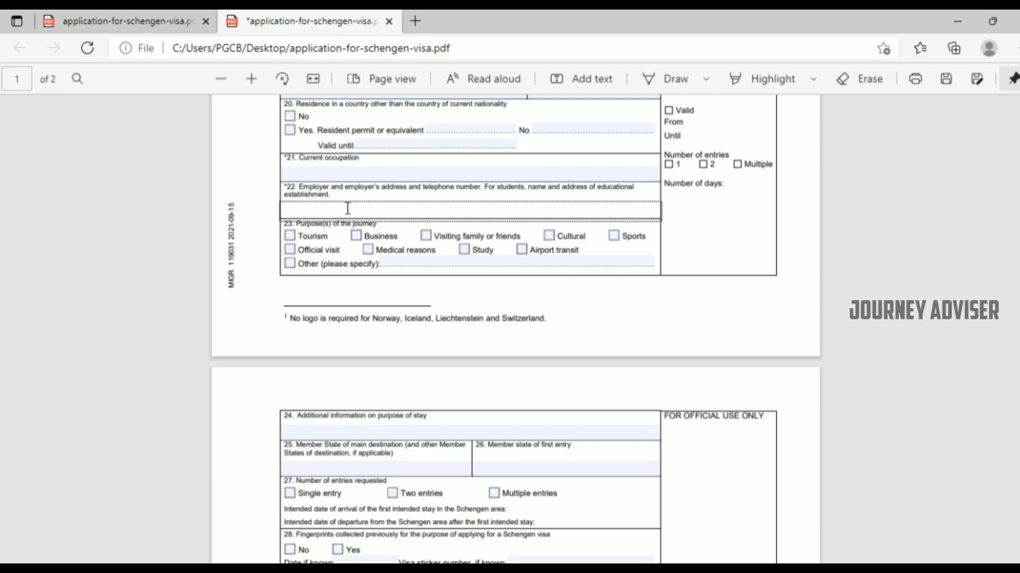
pyautogui.scroll(-2, 371, 208)
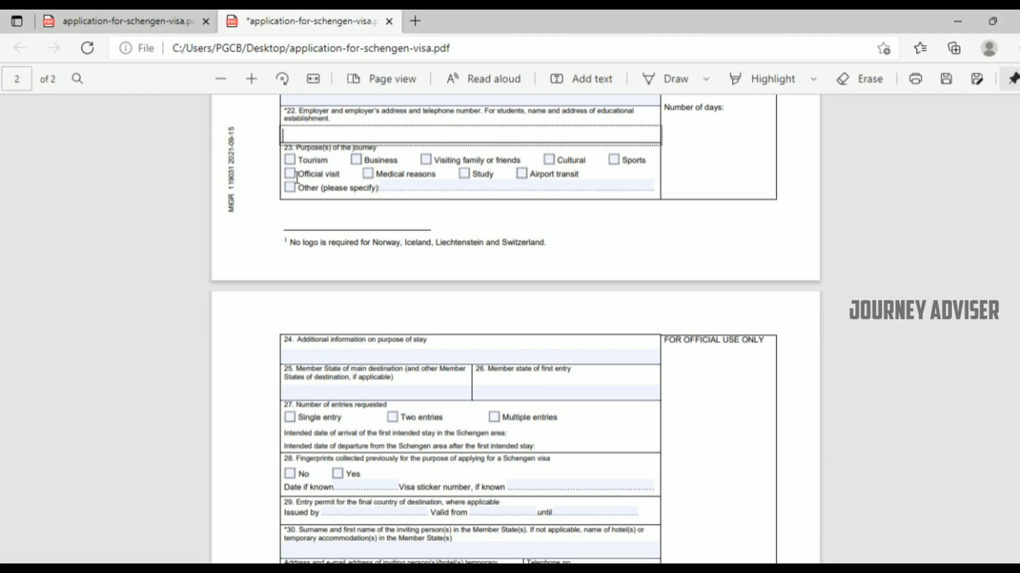
pyautogui.scroll(1, 324, 180)
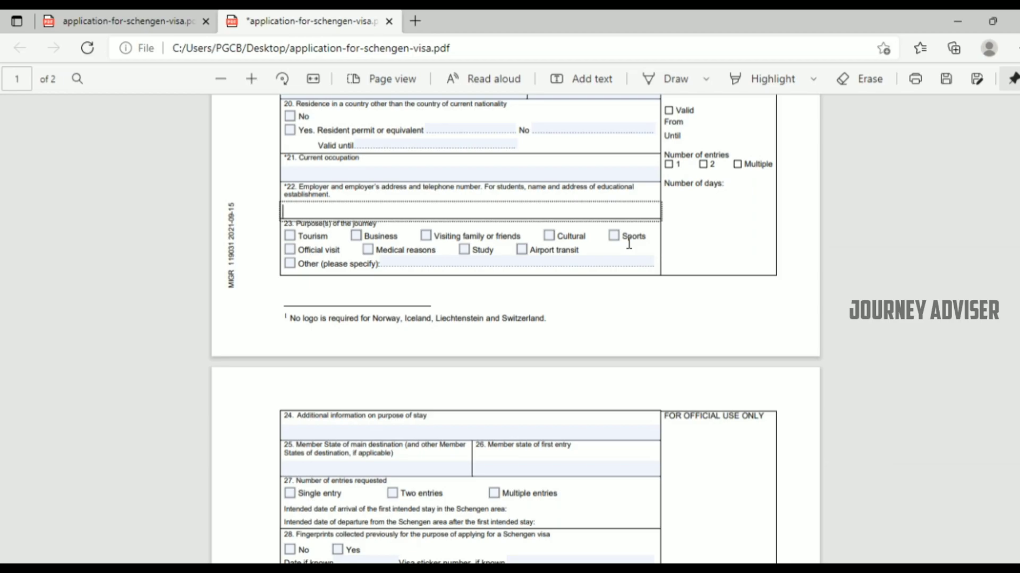
pyautogui.scroll(3, 571, 244)
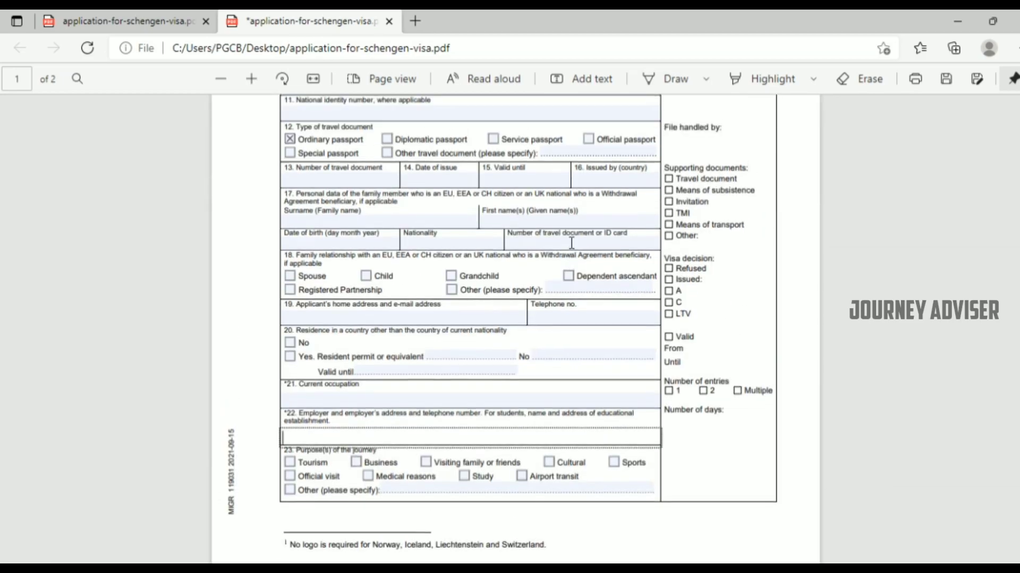
pyautogui.scroll(-1, 571, 244)
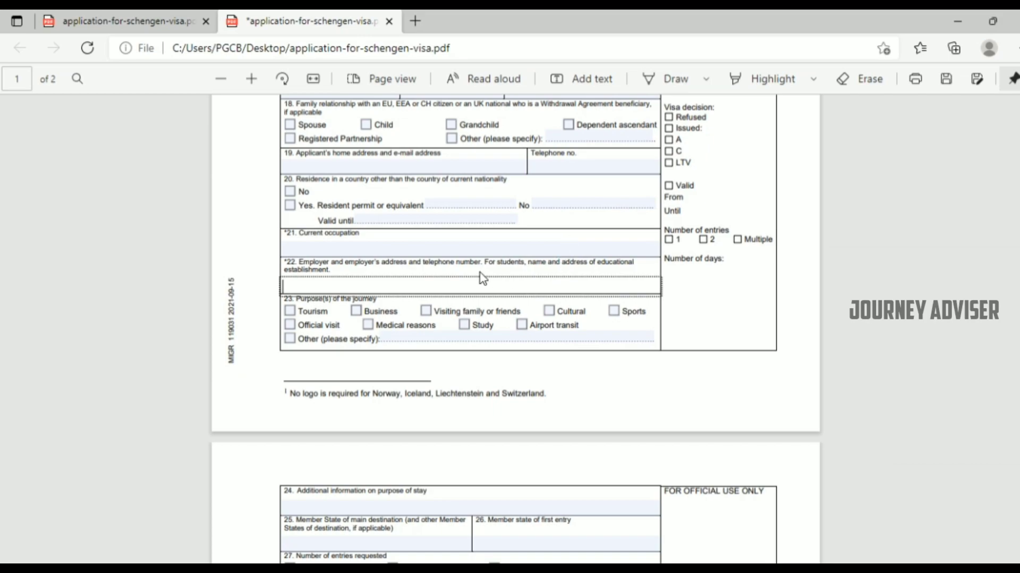
# Step: Check the note at the beginning of the form on the asterisked fields against fields 21 and 22
pyautogui.scroll(4, 453, 289)
pyautogui.scroll(5, 453, 289)
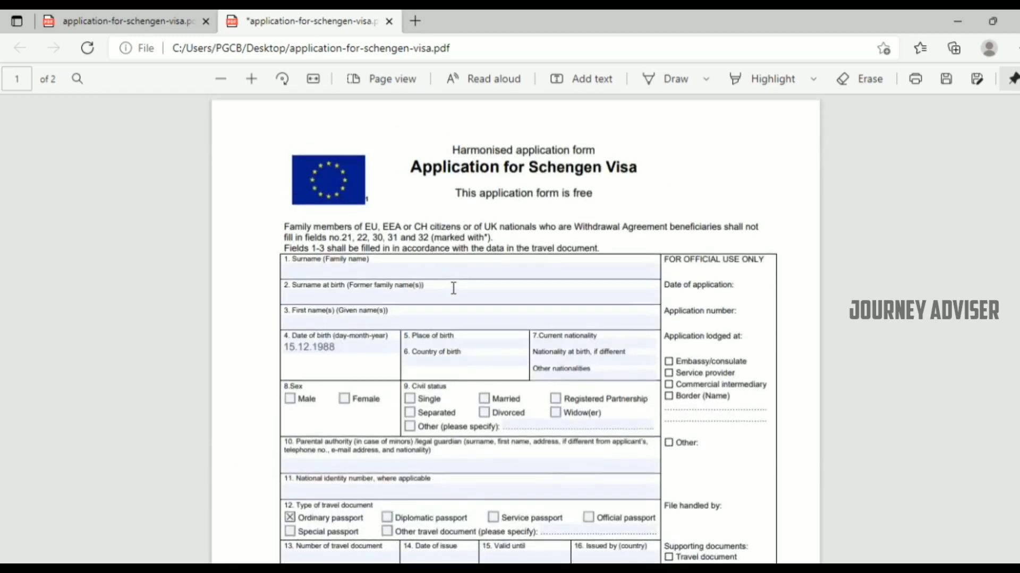
pyautogui.scroll(-9, 453, 288)
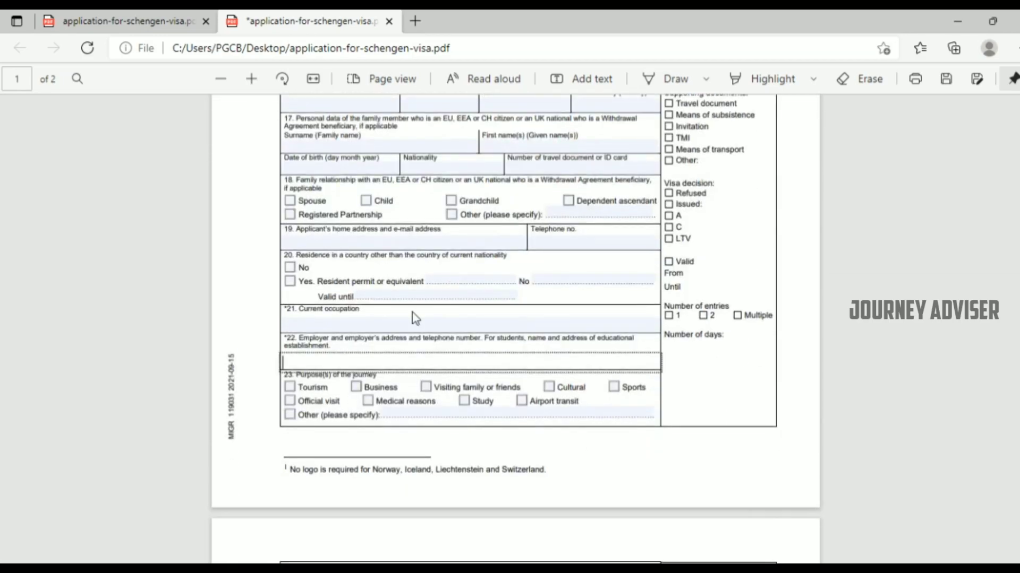
pyautogui.scroll(-2, 357, 352)
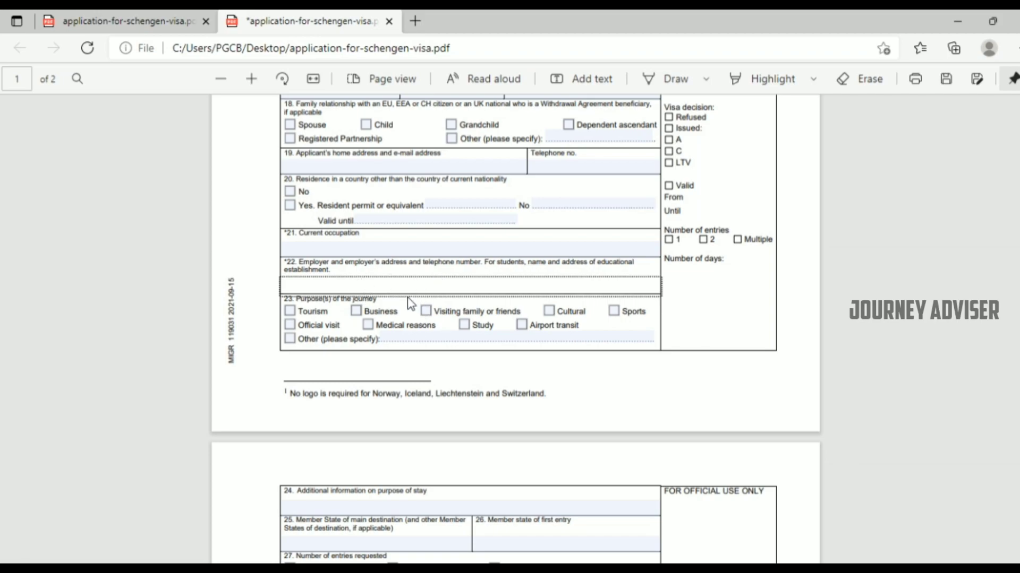
pyautogui.scroll(-2, 341, 291)
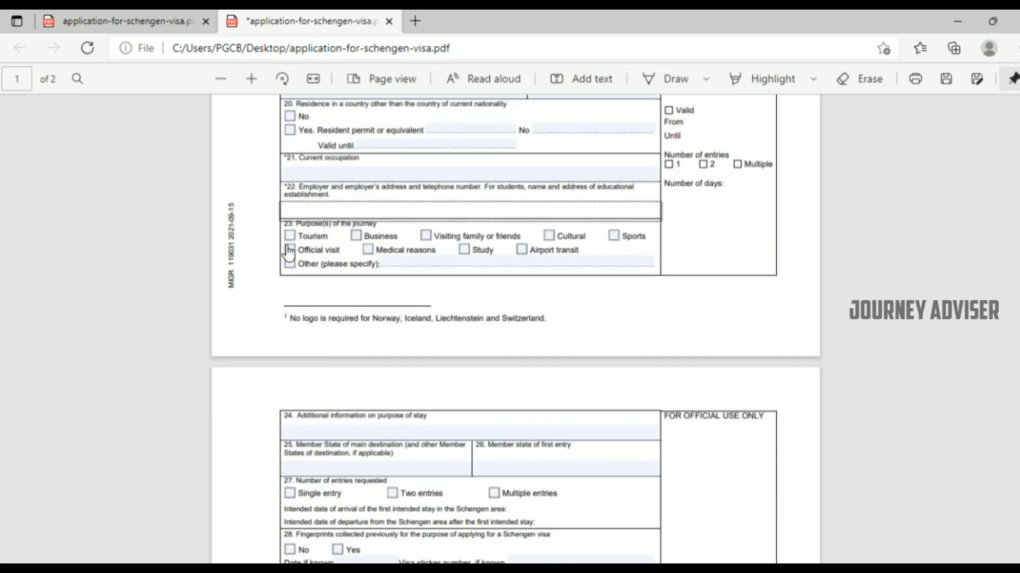
# Step: Review fields 24 to 26, covering additional information on the stay, main destination and member state of first entry
pyautogui.scroll(-4, 374, 242)
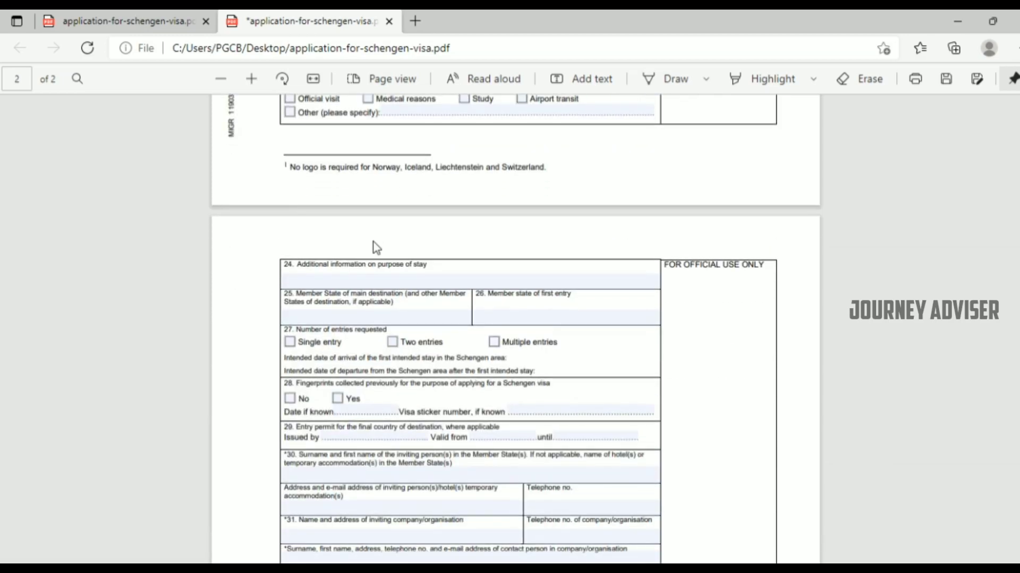
pyautogui.scroll(-2, 374, 246)
pyautogui.scroll(2, 373, 244)
pyautogui.scroll(-2, 320, 275)
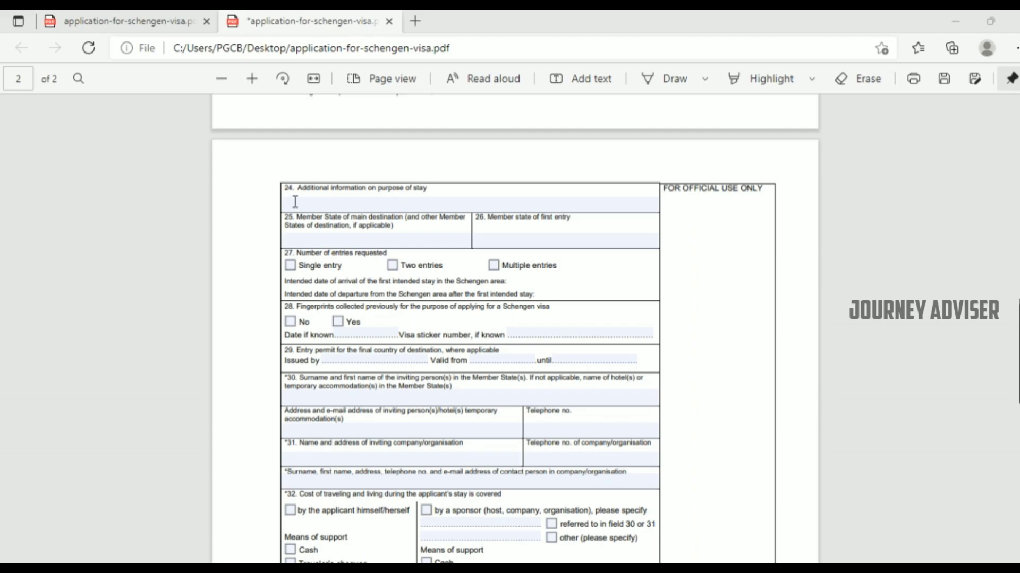
pyautogui.click(298, 201)
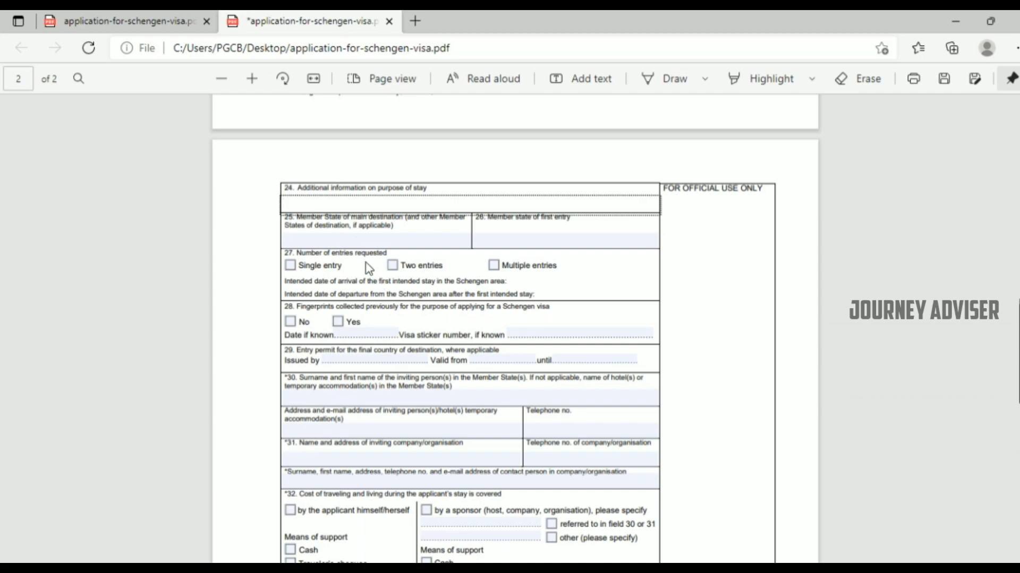
pyautogui.click(309, 239)
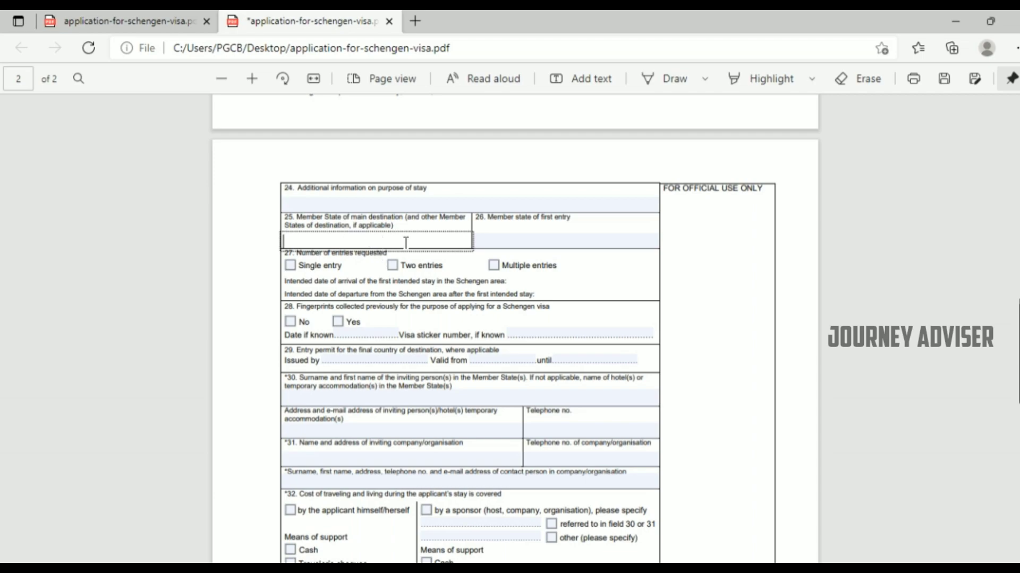
pyautogui.click(514, 238)
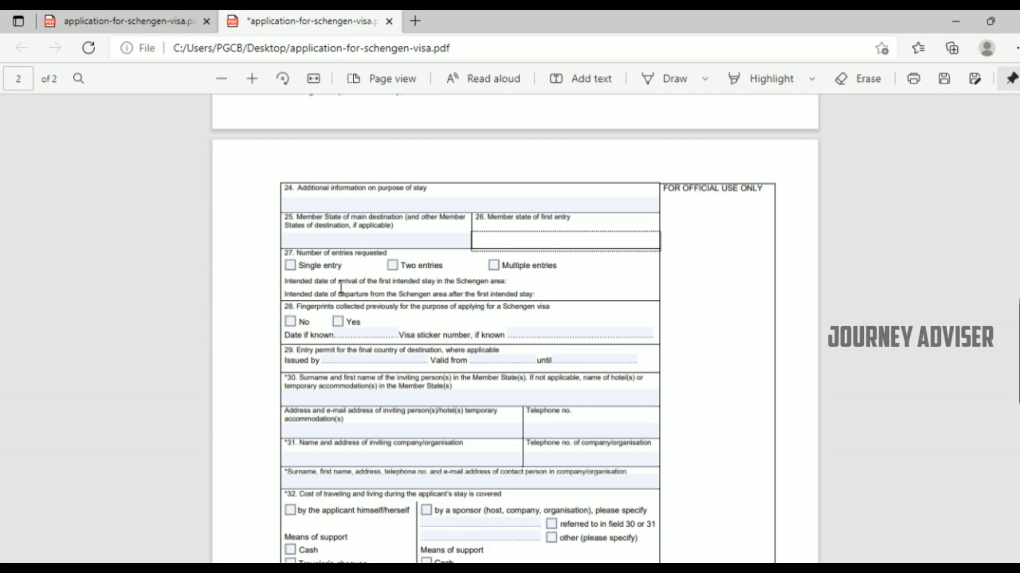
pyautogui.click(343, 240)
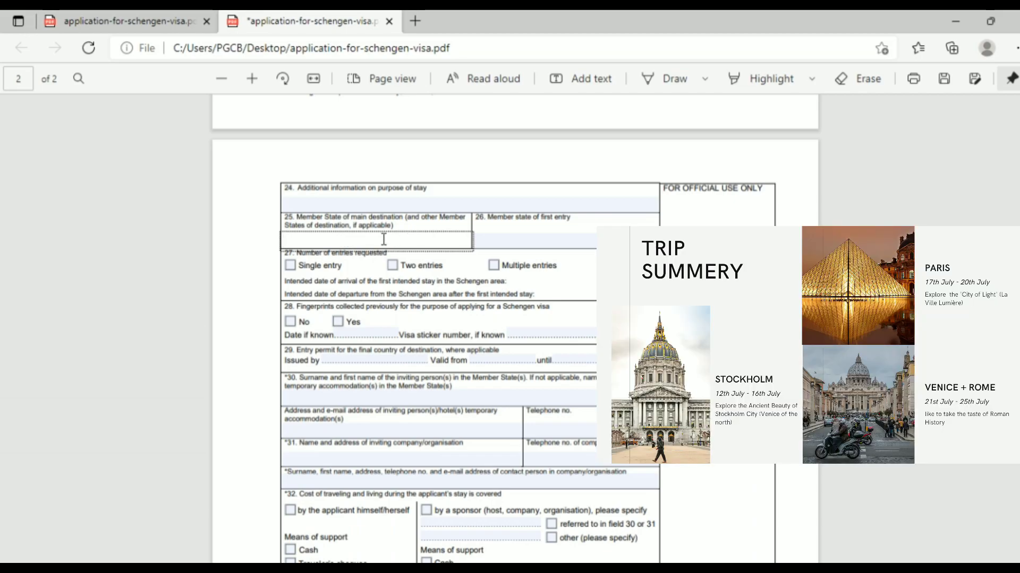
pyautogui.click(365, 277)
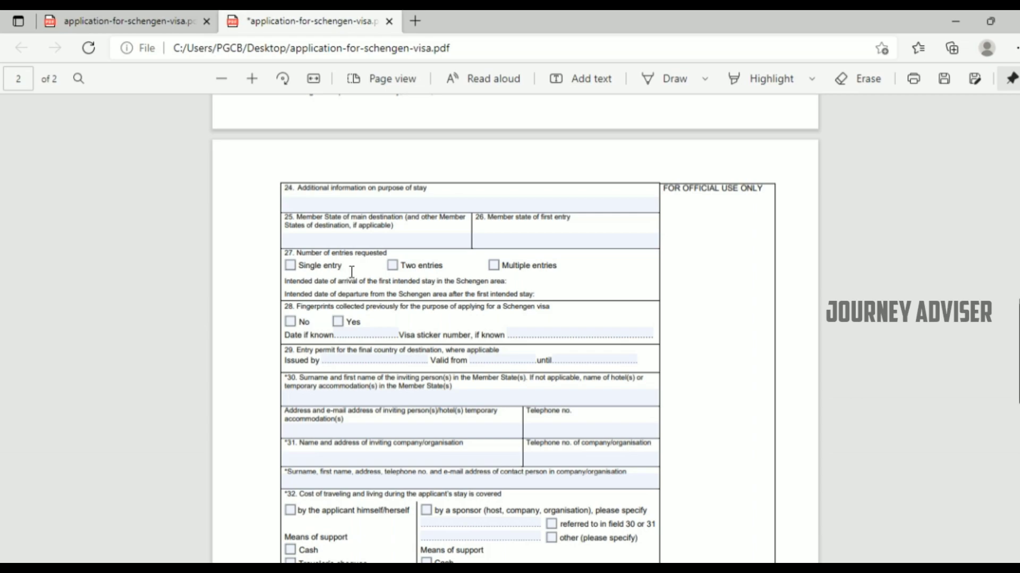
# Step: Try to mark Single entry and fill in the intended arrival and departure dates in field 27
pyautogui.click(290, 268)
pyautogui.click(291, 268)
pyautogui.moveTo(287, 286); pyautogui.dragTo(514, 281)
pyautogui.click(514, 279)
pyautogui.press('space')
pyautogui.tripleClick(504, 287)
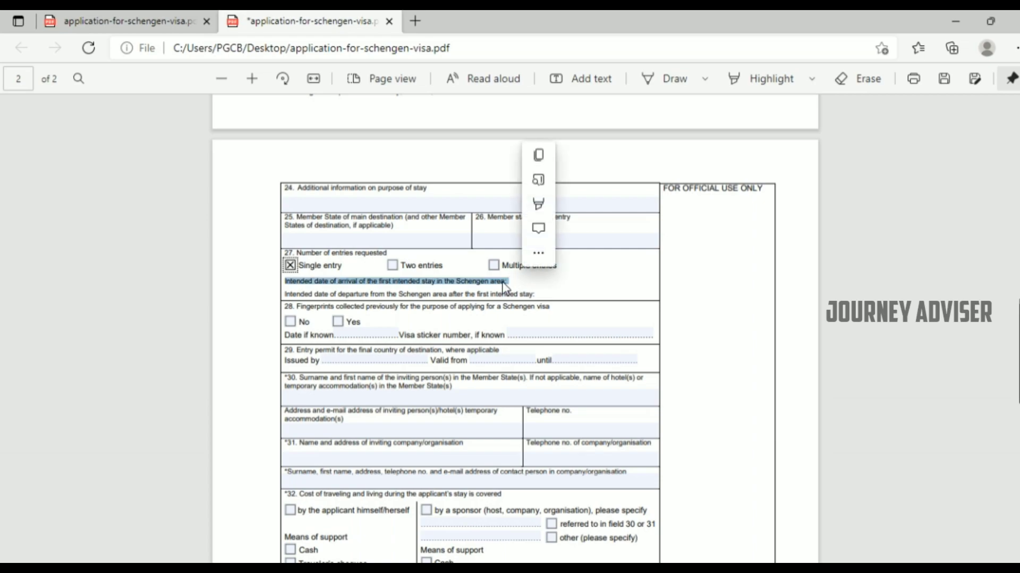
pyautogui.click(502, 283)
pyautogui.press('space')
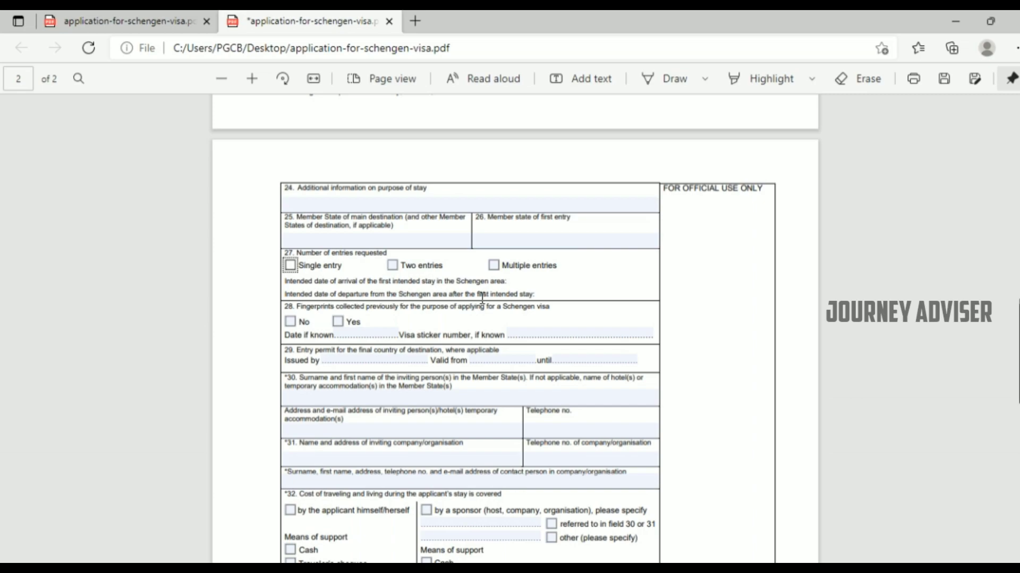
pyautogui.press('space')
pyautogui.press('space')
pyautogui.press('space')
pyautogui.press('space')
pyautogui.click(551, 300)
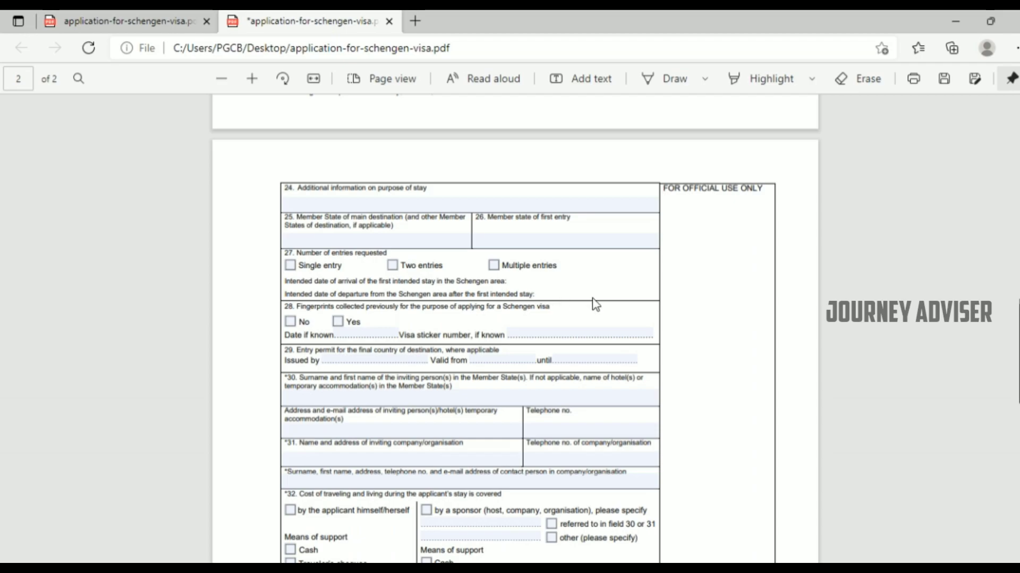
# Step: Mark Yes for previously collected fingerprints in field 28 and check its date and visa sticker number fields
pyautogui.scroll(-3, 424, 302)
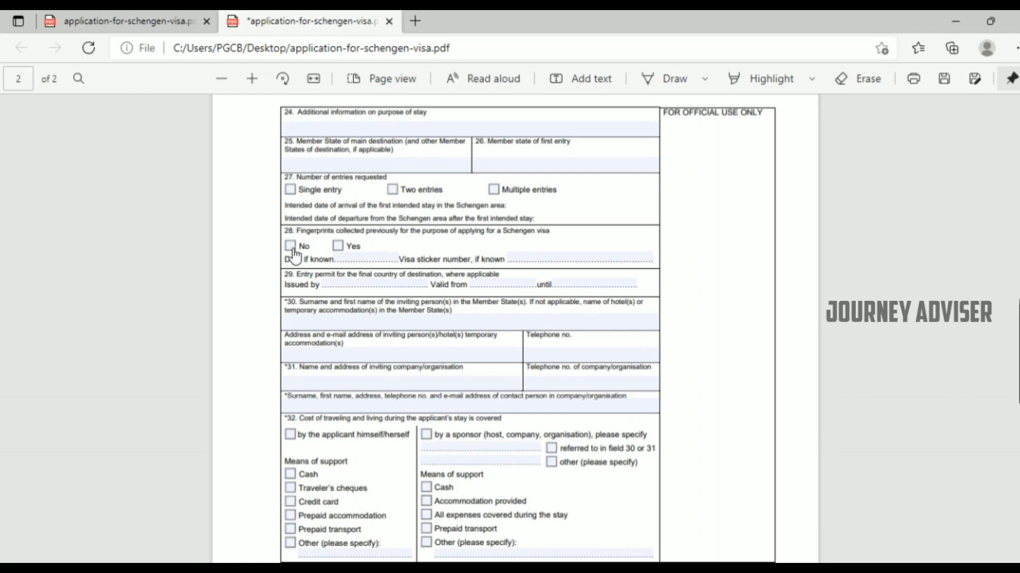
pyautogui.click(338, 246)
pyautogui.click(343, 260)
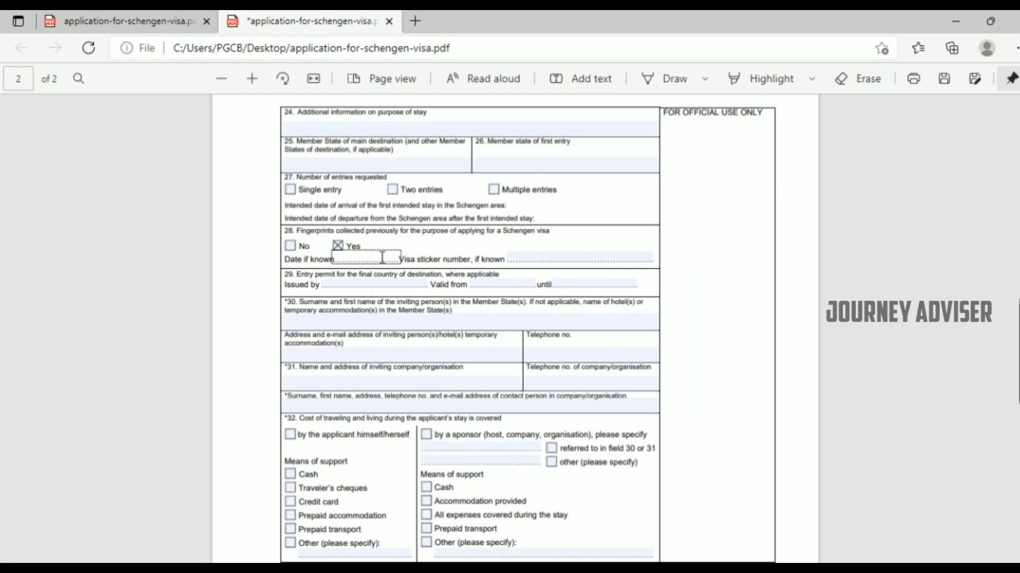
pyautogui.click(525, 258)
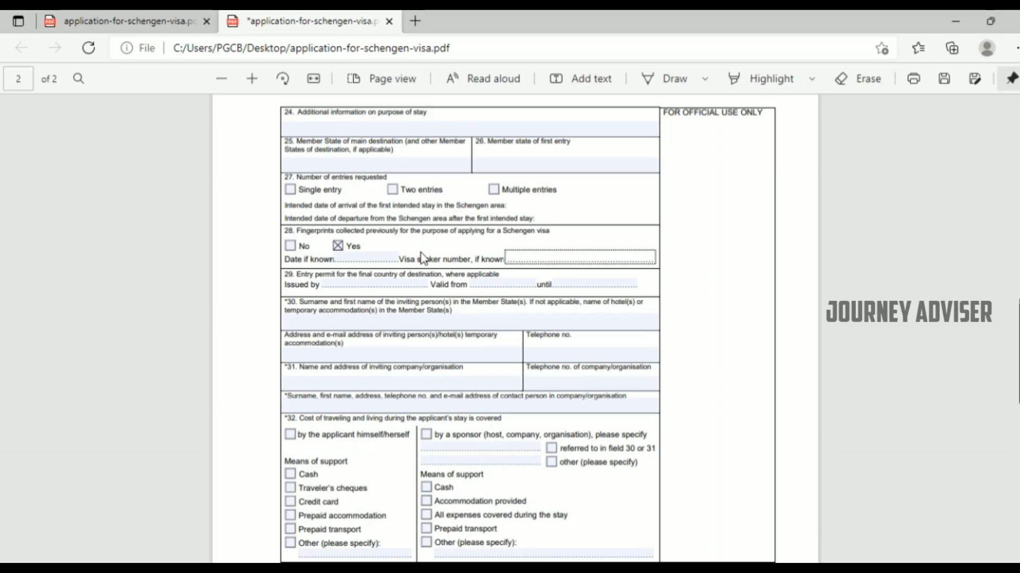
# Step: Review the entry permit, inviting person or hotel, and inviting company fields 29 to 31, plus the sponsor line in field 32
pyautogui.scroll(-2, 367, 293)
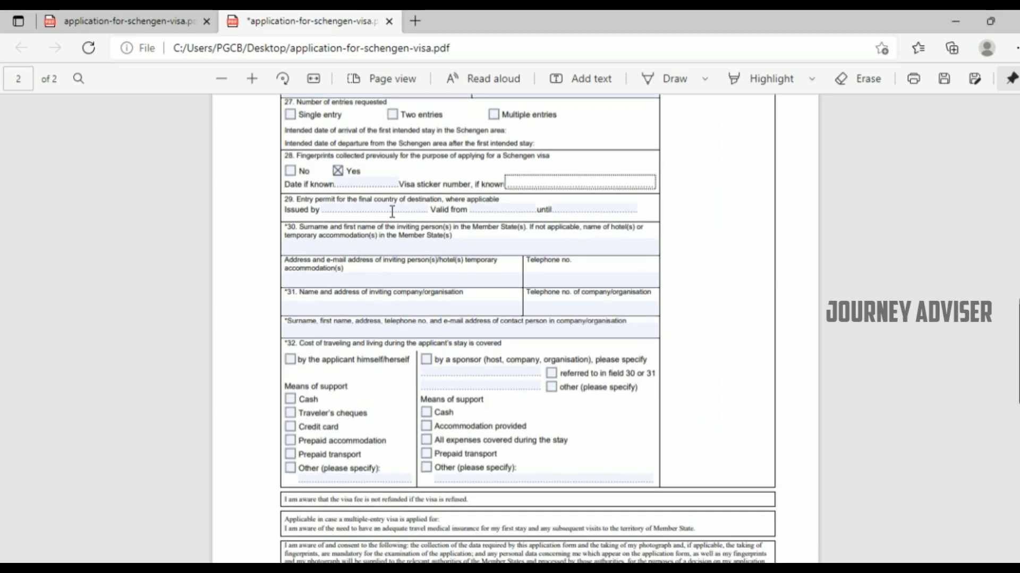
pyautogui.click(343, 212)
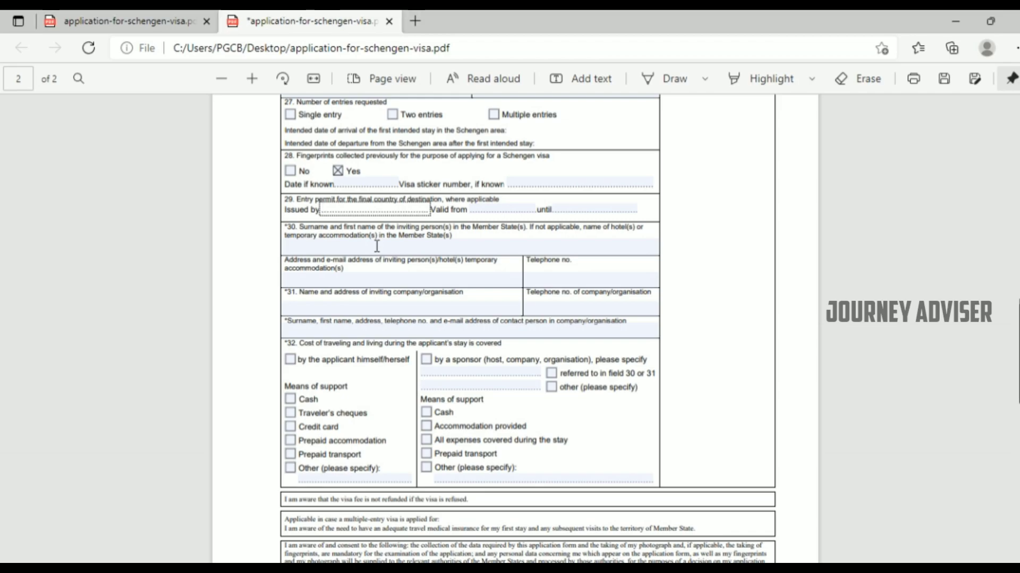
pyautogui.click(357, 246)
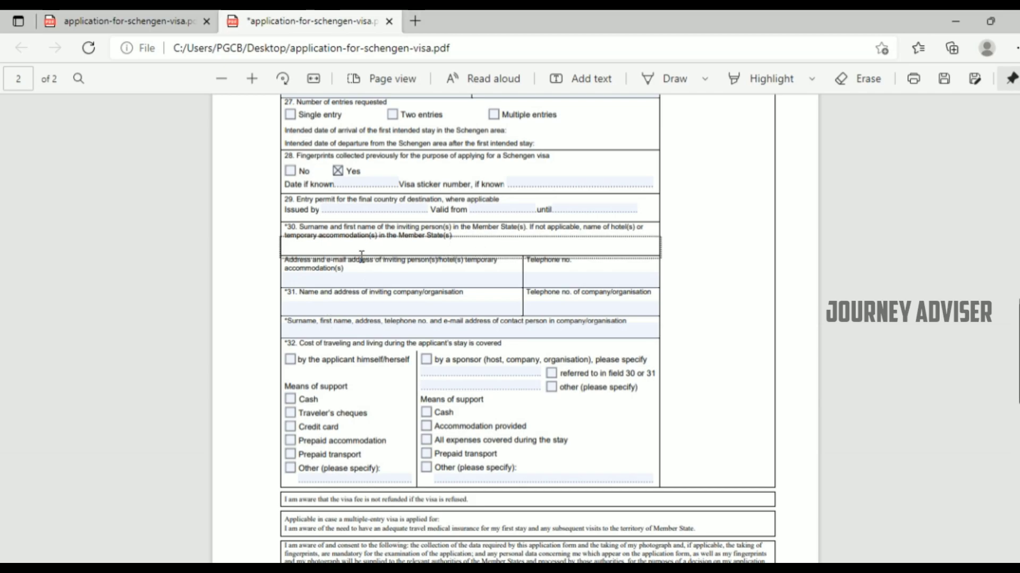
pyautogui.click(355, 279)
pyautogui.click(591, 280)
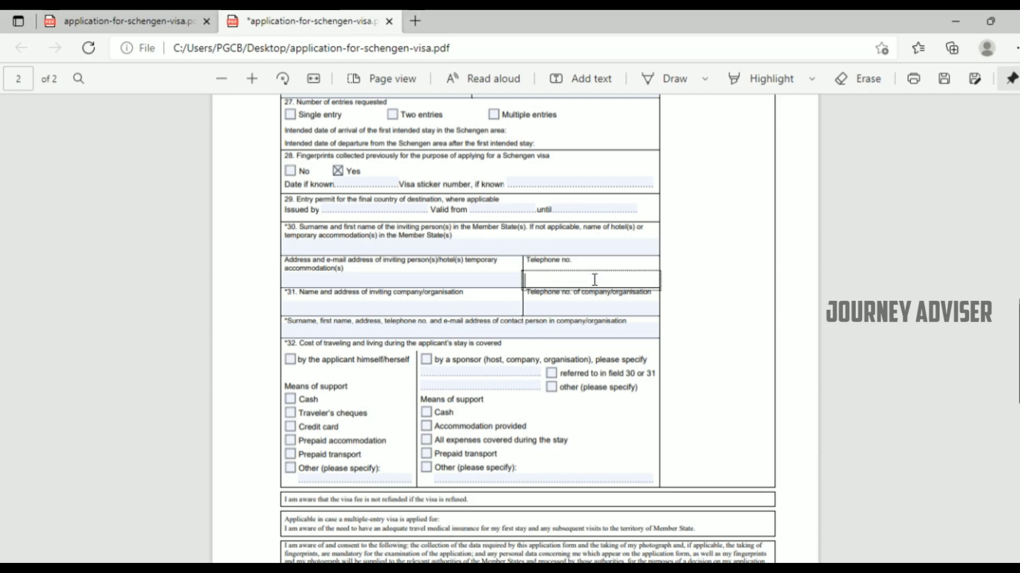
pyautogui.click(325, 308)
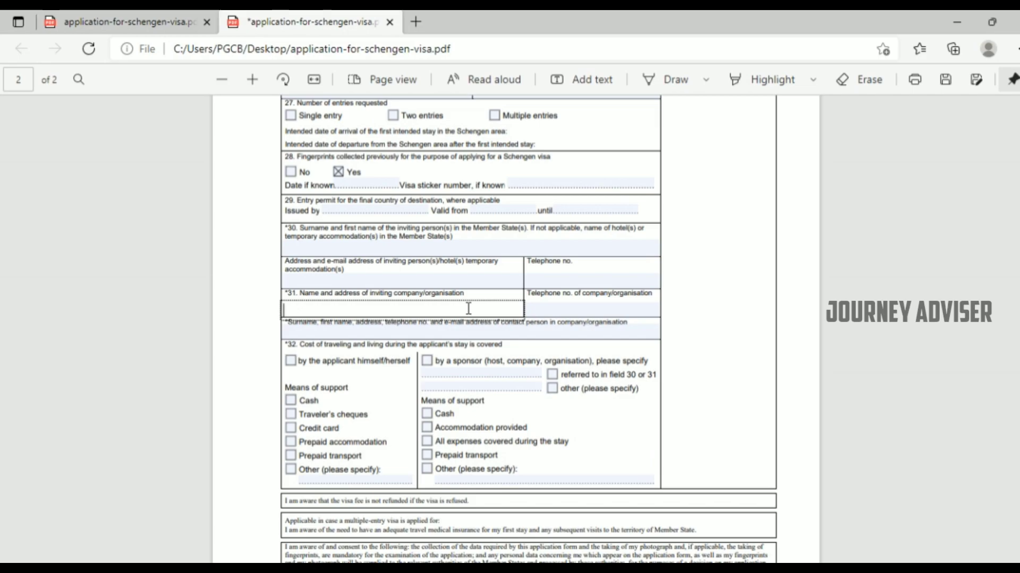
pyautogui.click(323, 333)
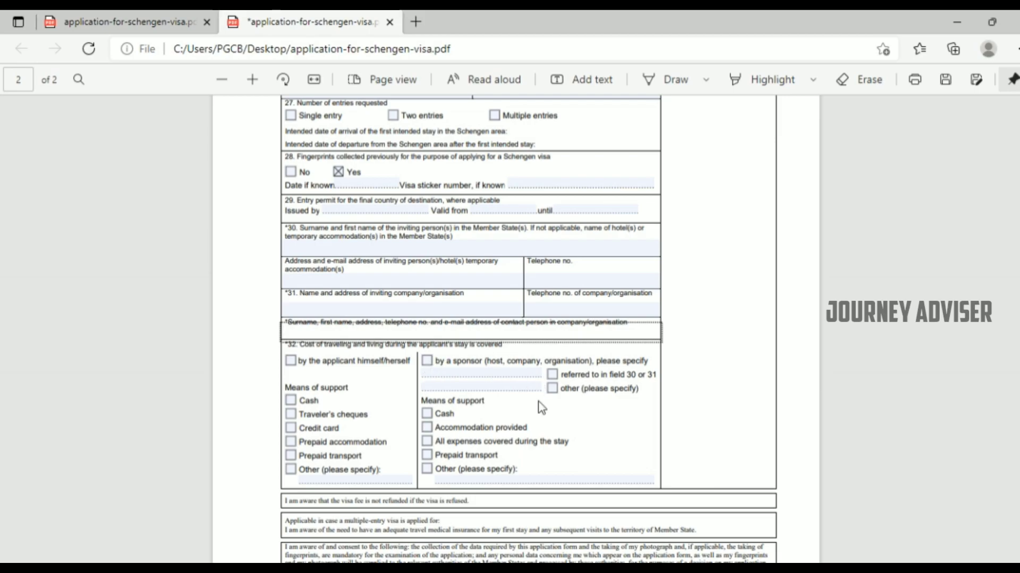
pyautogui.click(443, 373)
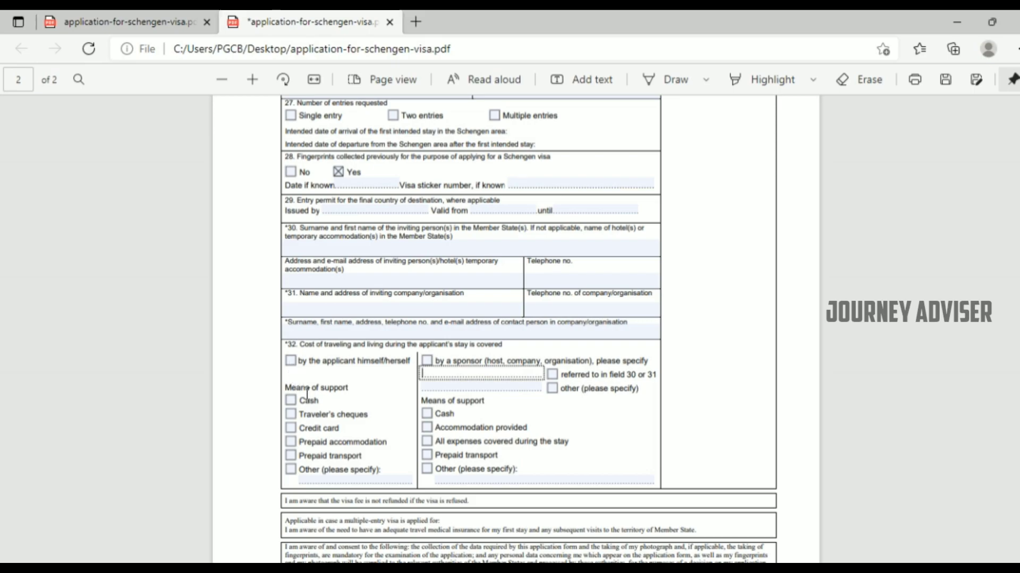
# Step: Mark Cash, Credit card and Traveler's cheques as the applicant's own means of support in field 32
pyautogui.click(292, 402)
pyautogui.click(291, 401)
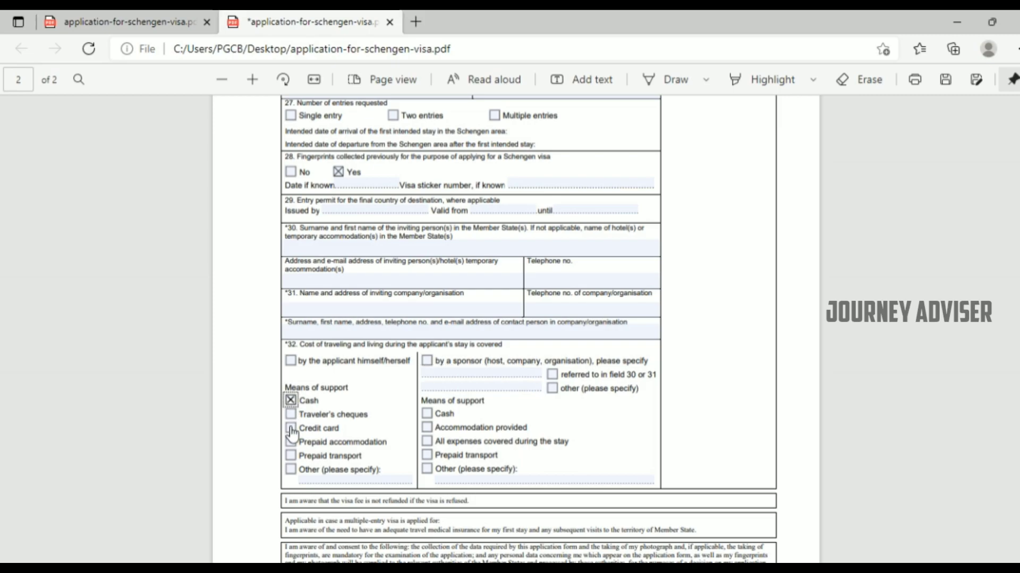
pyautogui.click(292, 429)
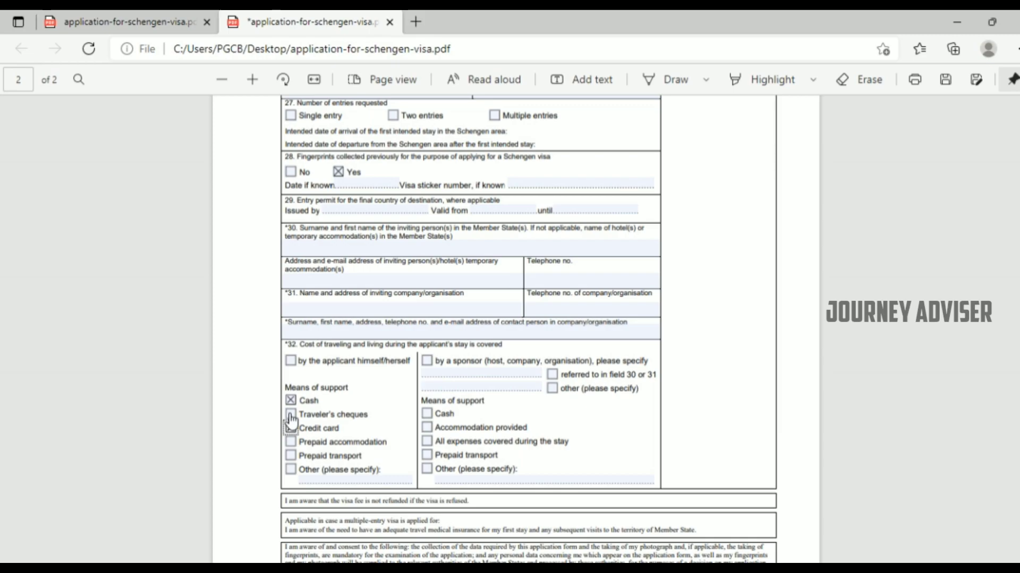
pyautogui.click(291, 416)
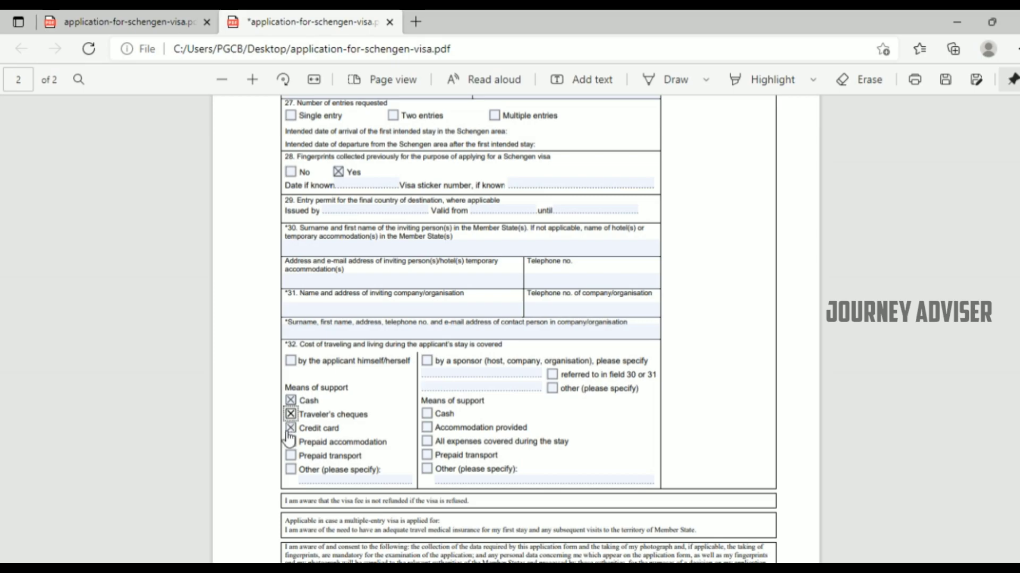
# Step: Clear Traveler's cheques from the applicant's means of support in field 32, and toggle Prepaid accommodation and Prepaid transport on and off
pyautogui.click(292, 415)
pyautogui.click(291, 443)
pyautogui.click(291, 442)
pyautogui.click(291, 457)
pyautogui.click(292, 456)
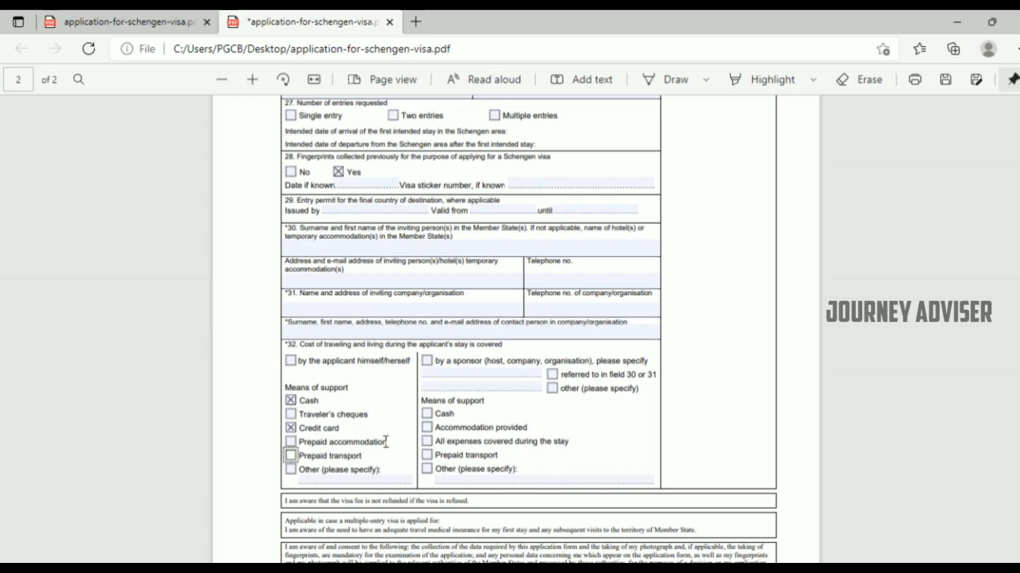
# Step: Try marking Prepaid accommodation and Prepaid transport as the applicant's own means of support in field 32
pyautogui.click(291, 445)
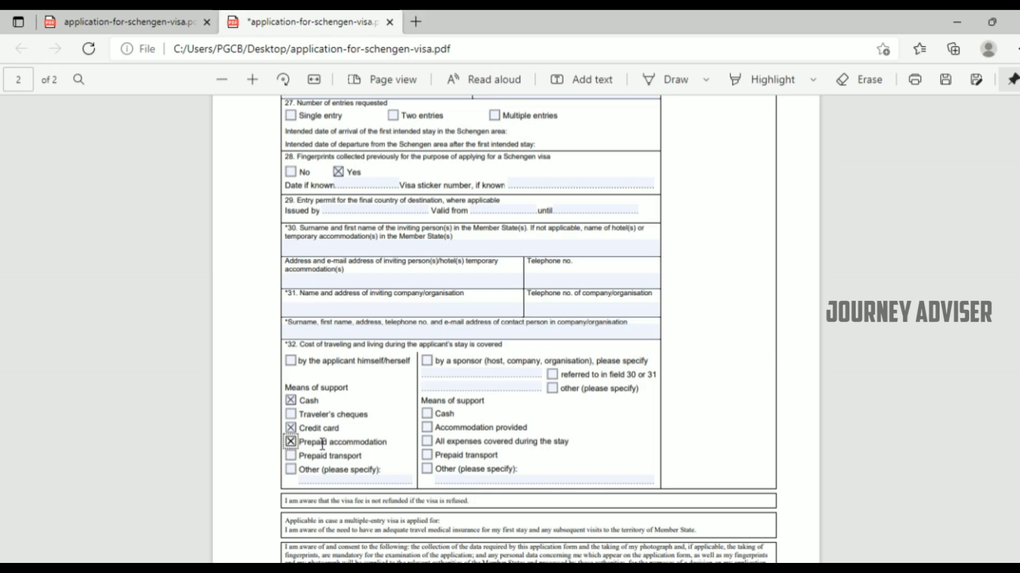
pyautogui.moveTo(323, 444); pyautogui.dragTo(385, 442)
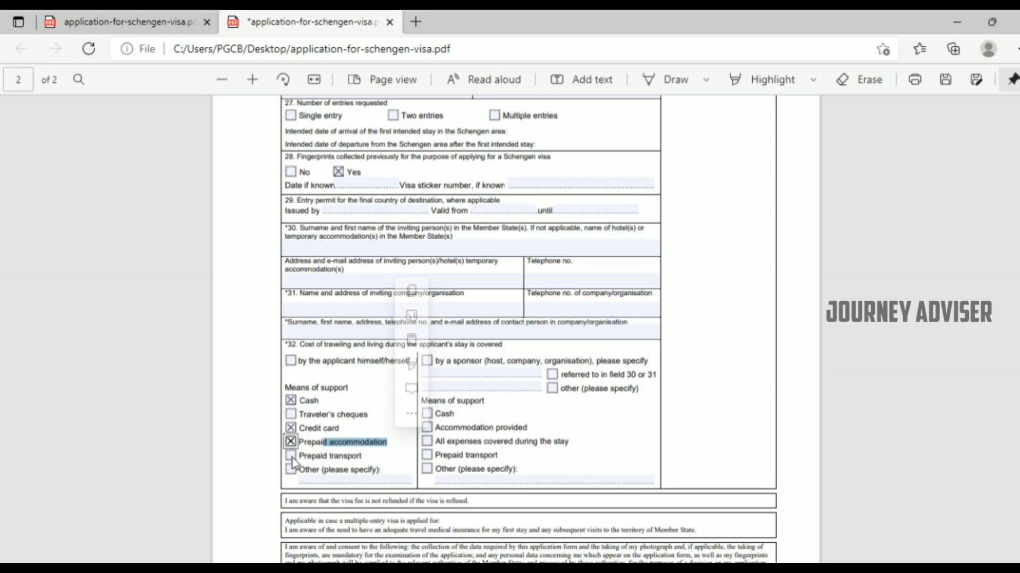
pyautogui.click(290, 457)
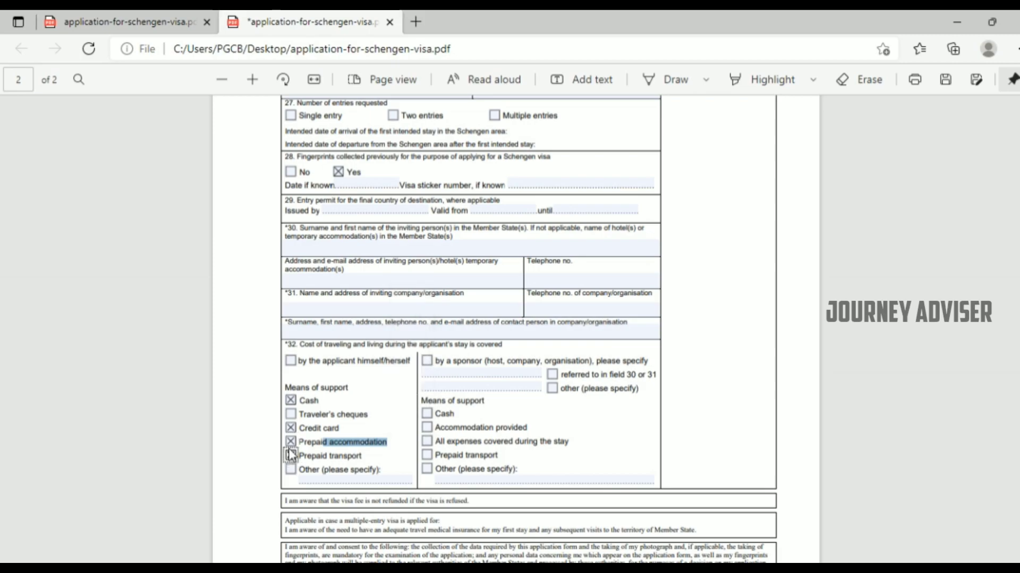
pyautogui.click(290, 456)
# Step: Glance over the declaration text and recheck the Cash and Credit card choices in field 32
pyautogui.scroll(-3, 340, 415)
pyautogui.scroll(-6, 318, 409)
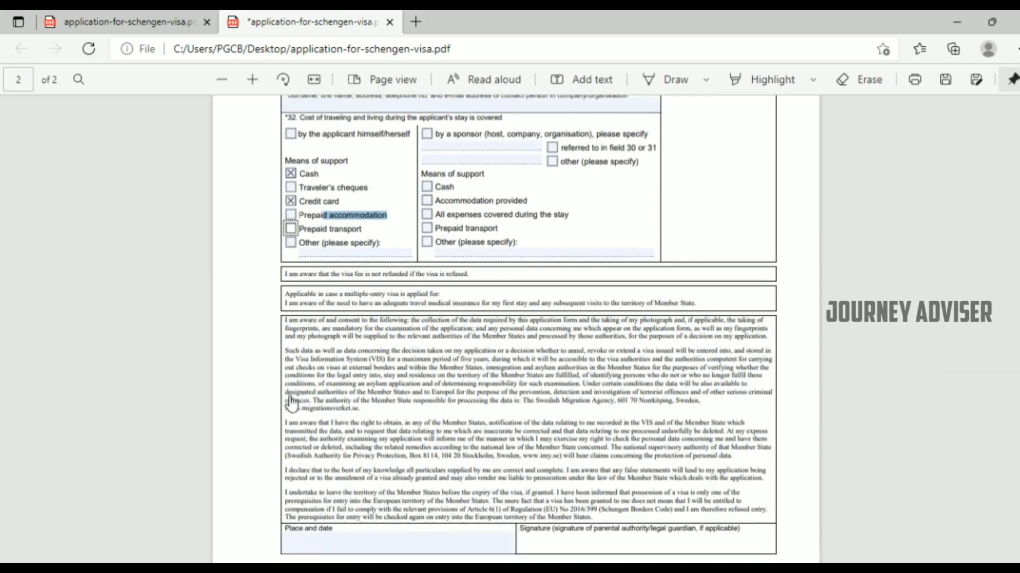
pyautogui.scroll(3, 353, 255)
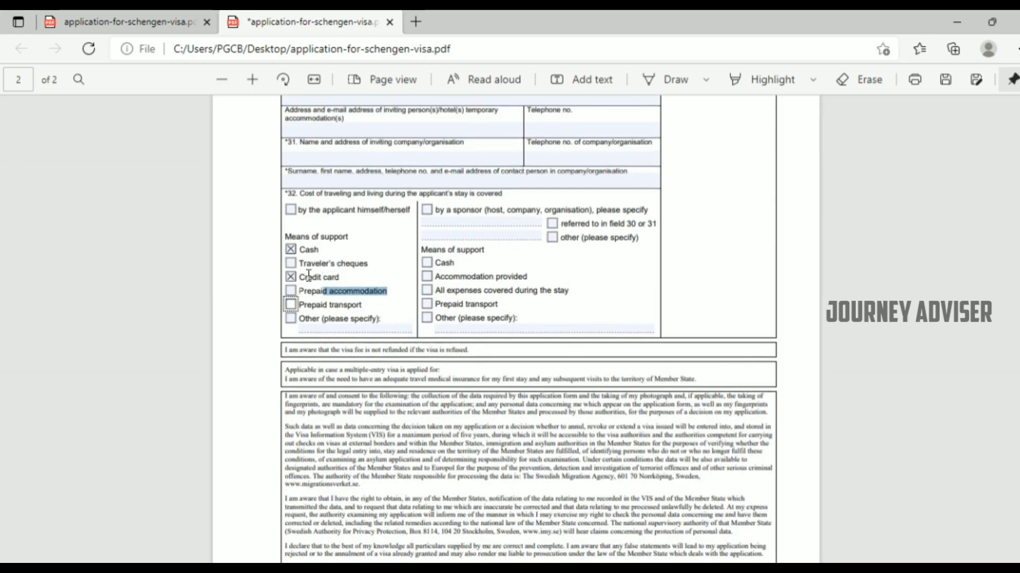
pyautogui.click(292, 251)
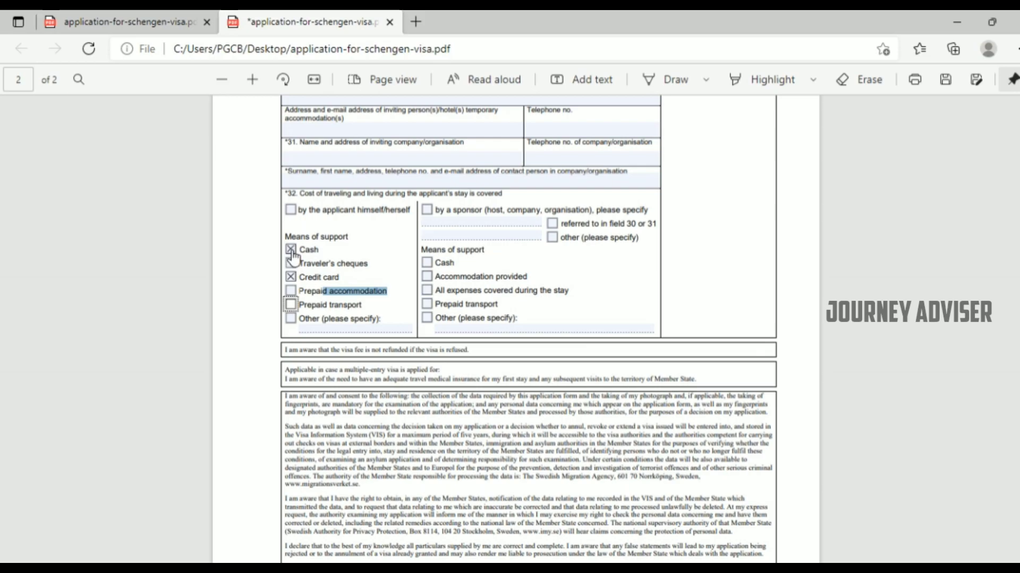
pyautogui.click(291, 277)
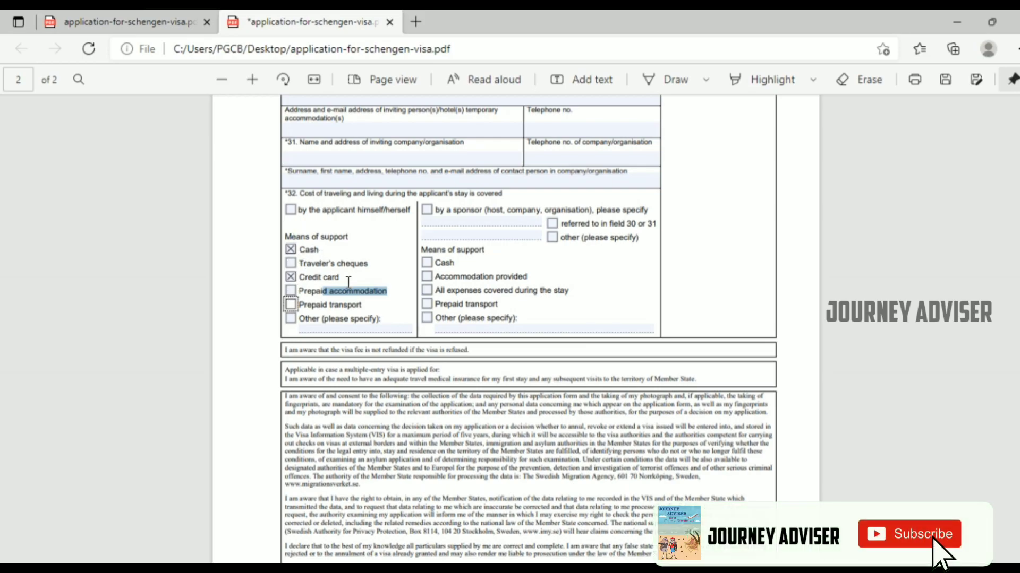
# Step: Examine the declarations, the Place and date field and the signature box at the end of the form
pyautogui.scroll(-3, 431, 302)
pyautogui.scroll(-1, 432, 302)
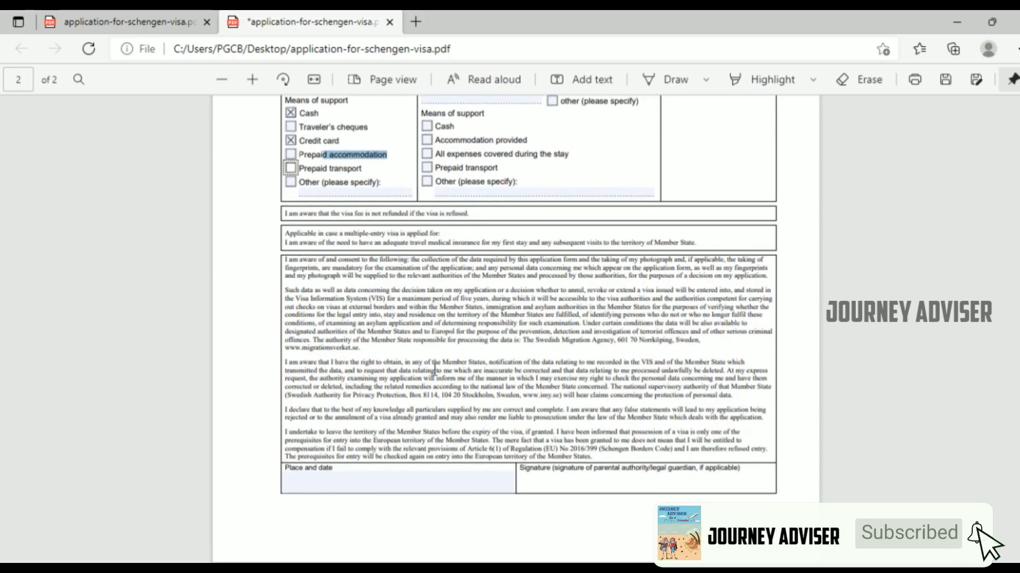
pyautogui.click(345, 480)
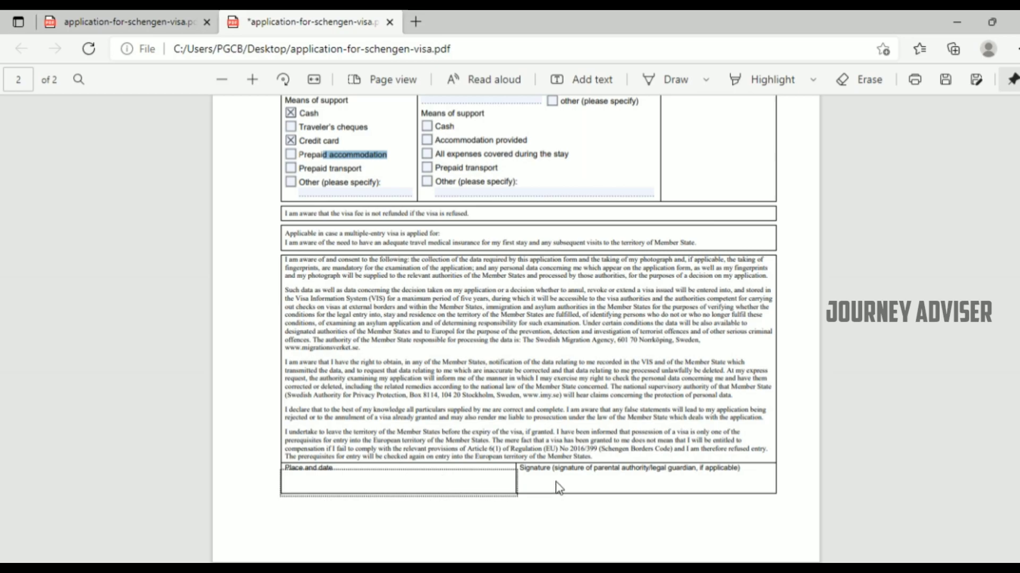
pyautogui.click(588, 488)
# Step: Review the whole application form across both pages, from the surname fields through the means of support in field 32
pyautogui.scroll(20, 545, 311)
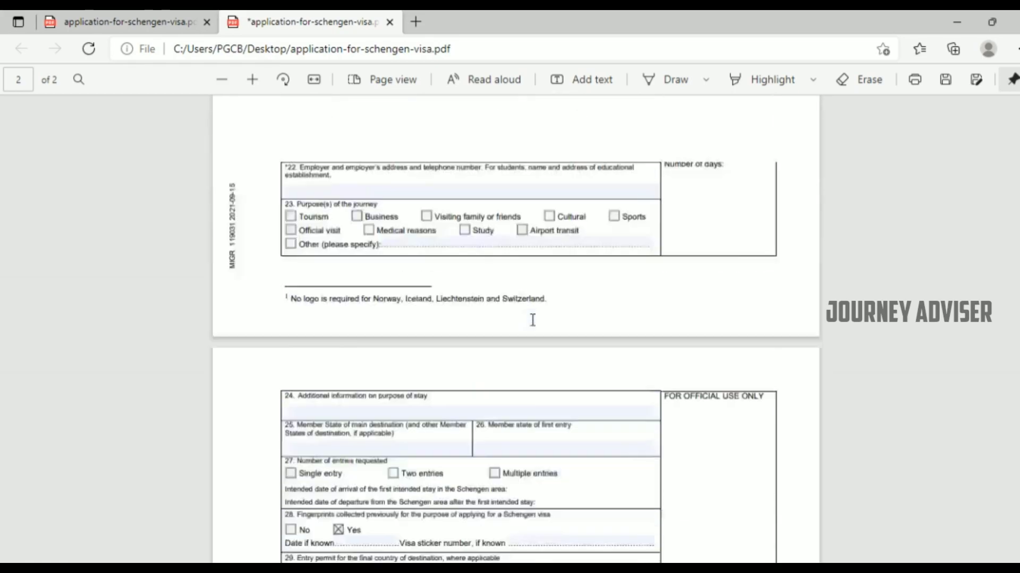
pyautogui.scroll(-3, 532, 319)
pyautogui.scroll(3, 532, 318)
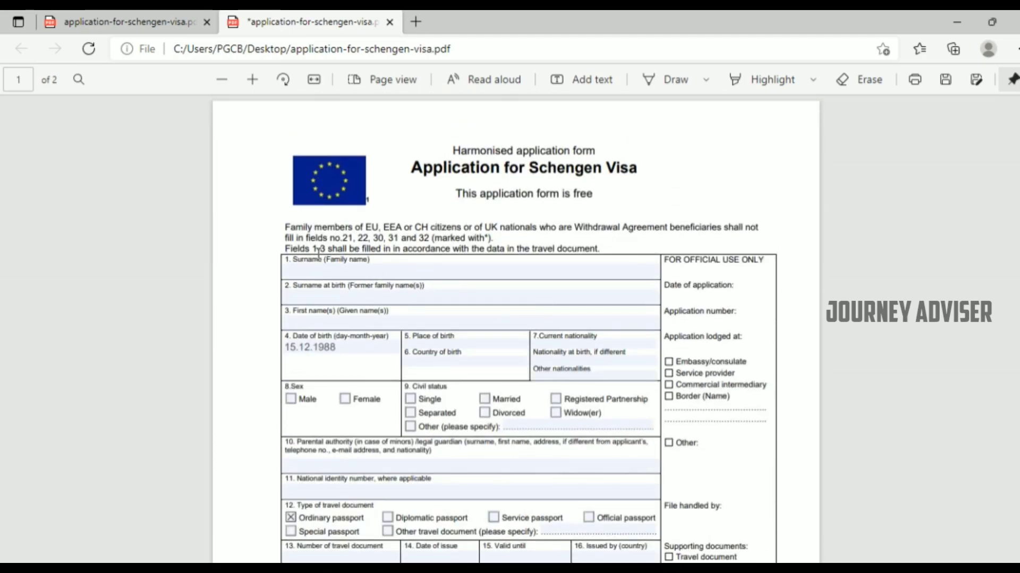
pyautogui.scroll(-2, 300, 256)
pyautogui.scroll(2, 319, 263)
pyautogui.scroll(-2, 324, 308)
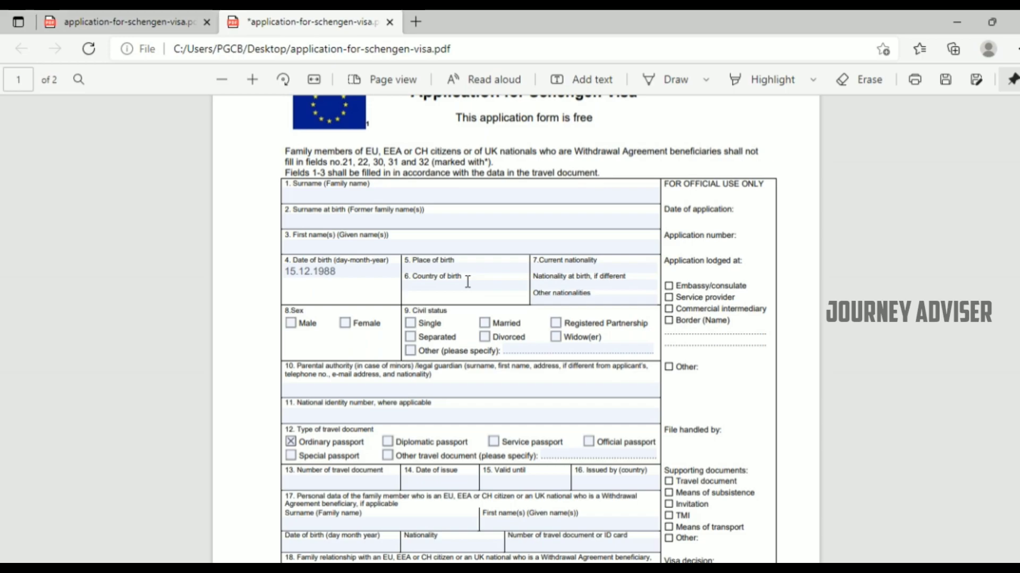
pyautogui.scroll(-4, 471, 279)
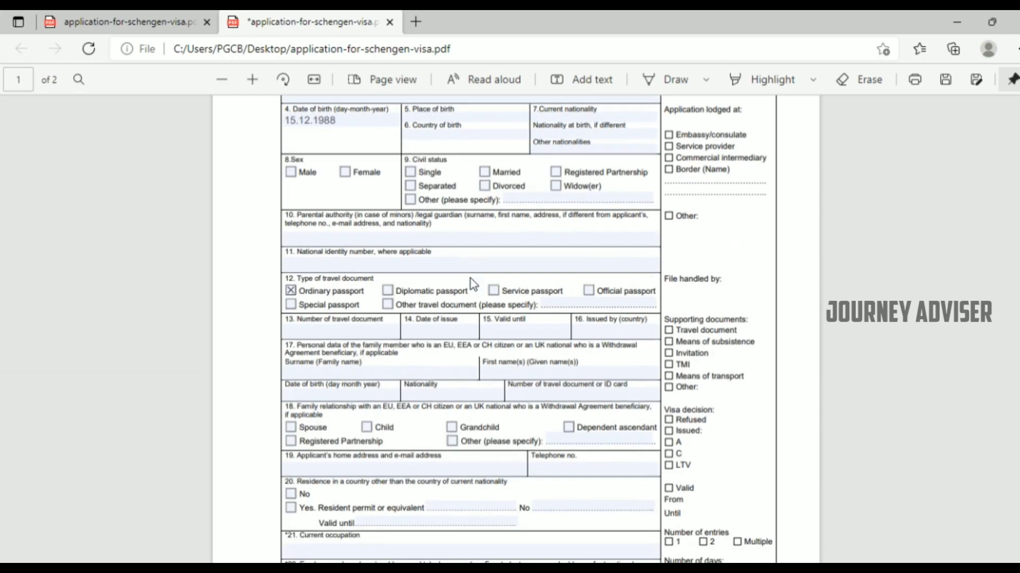
pyautogui.scroll(4, 470, 282)
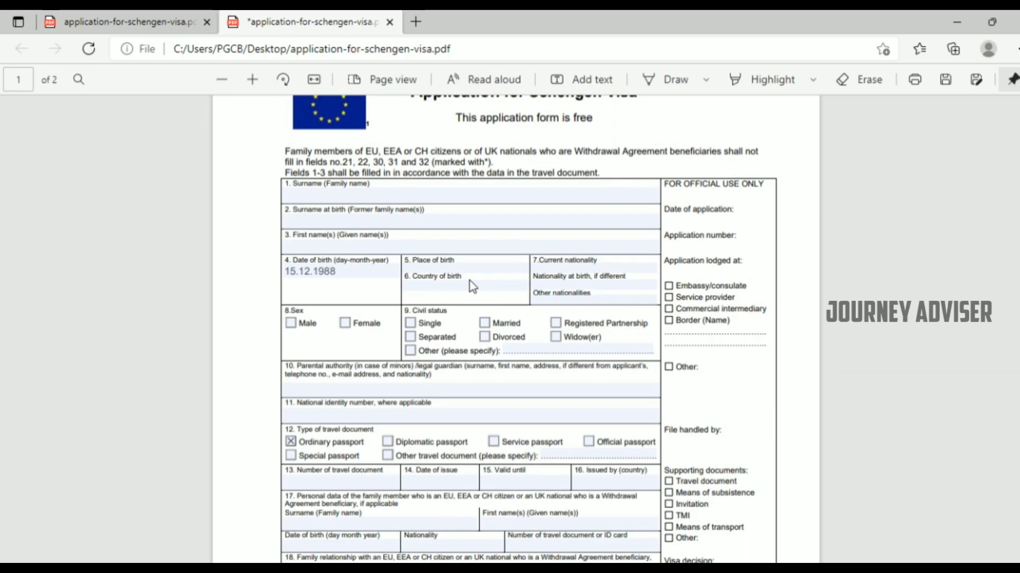
pyautogui.scroll(-13, 470, 281)
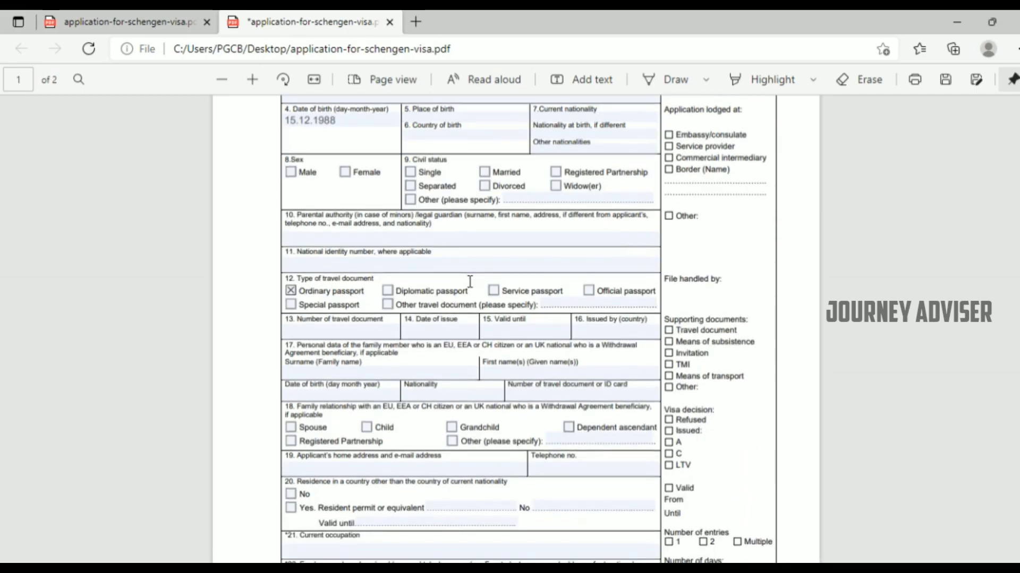
pyautogui.scroll(-7, 470, 281)
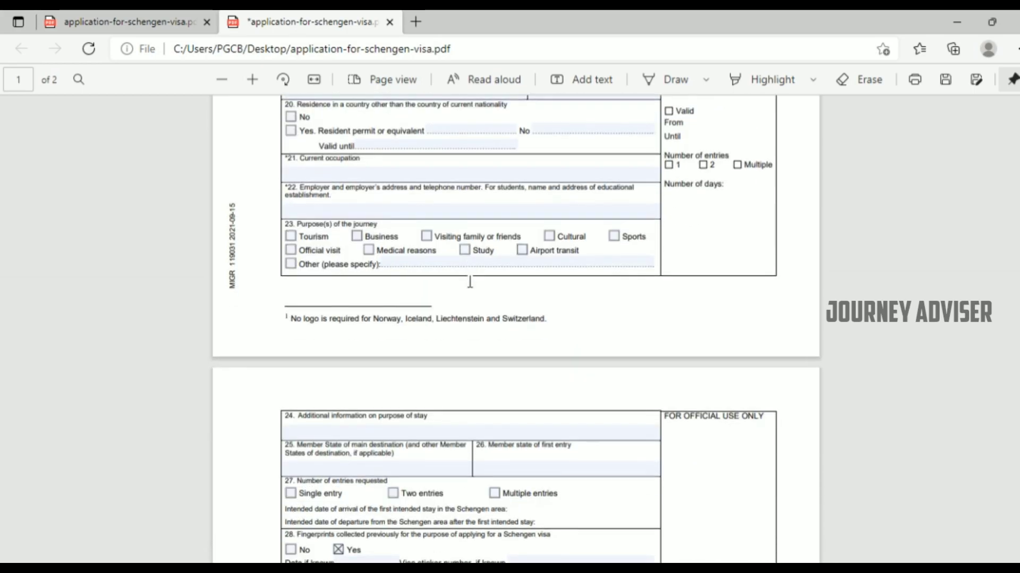
pyautogui.scroll(-7, 470, 287)
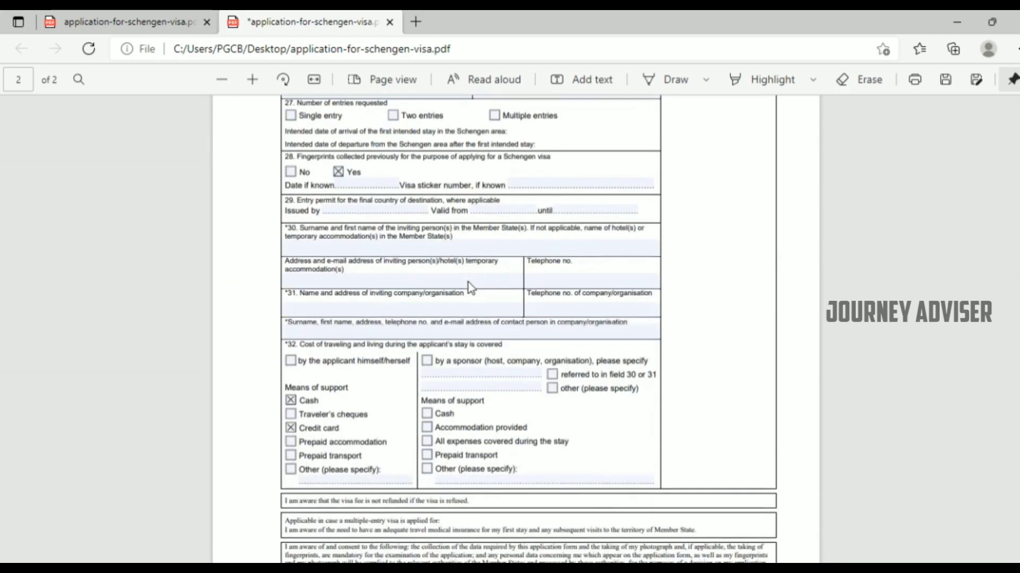
pyautogui.scroll(20, 469, 284)
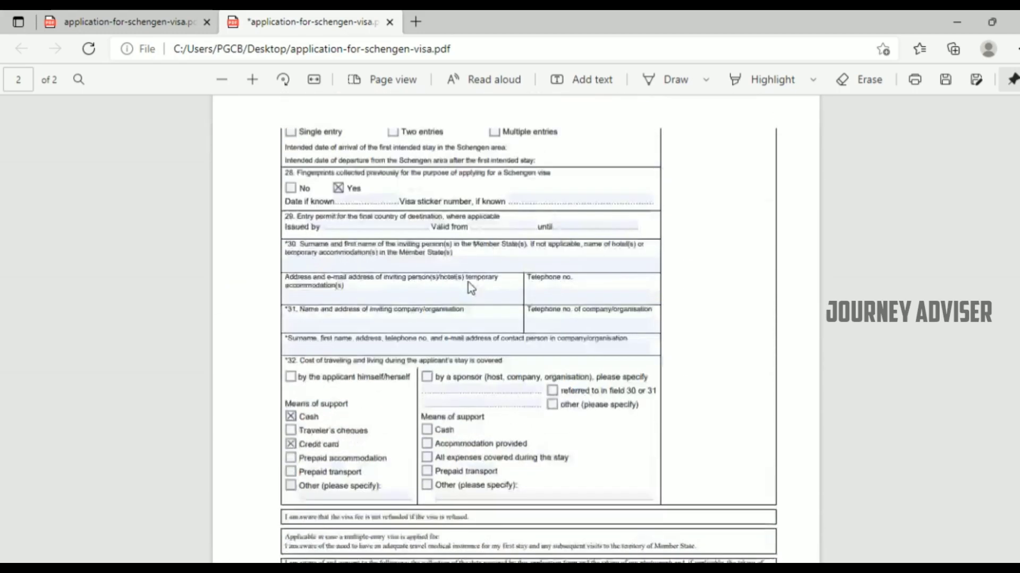
pyautogui.scroll(5, 469, 287)
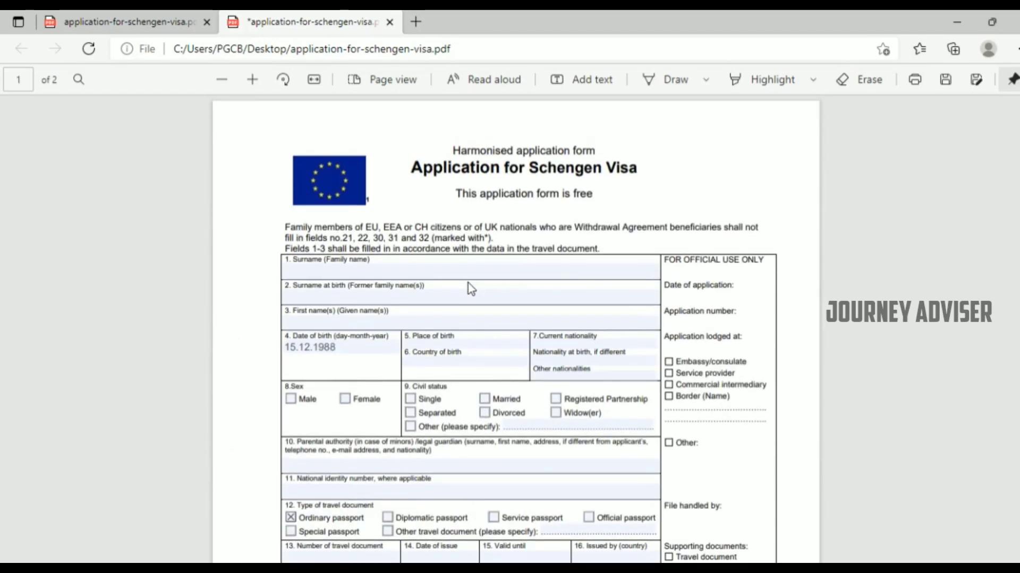
# Step: Look over the completed sample application in the other open PDF and return to the practice form
pyautogui.click(137, 16)
pyautogui.scroll(10, 505, 366)
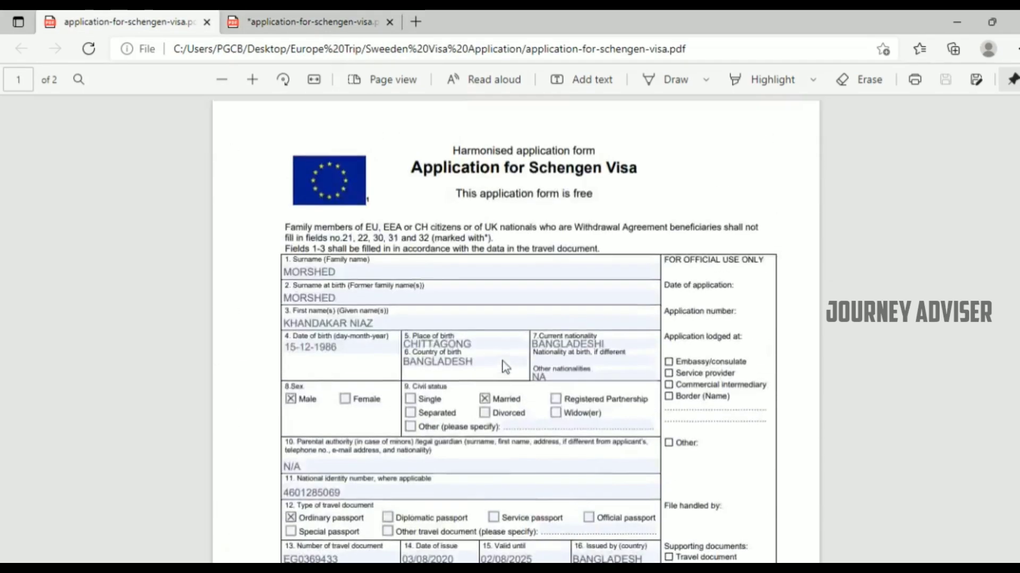
pyautogui.scroll(-12, 504, 367)
pyautogui.click(315, 18)
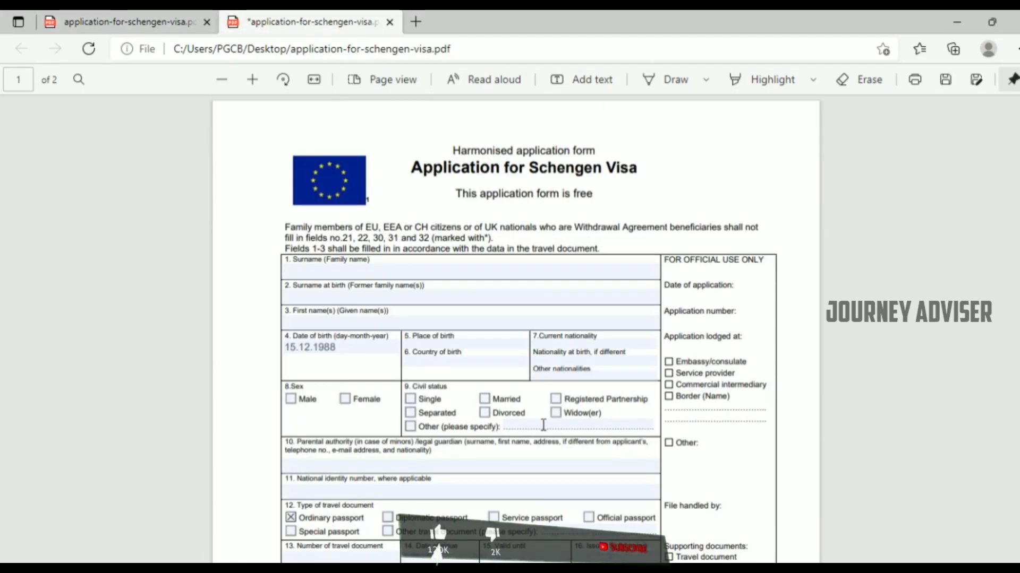